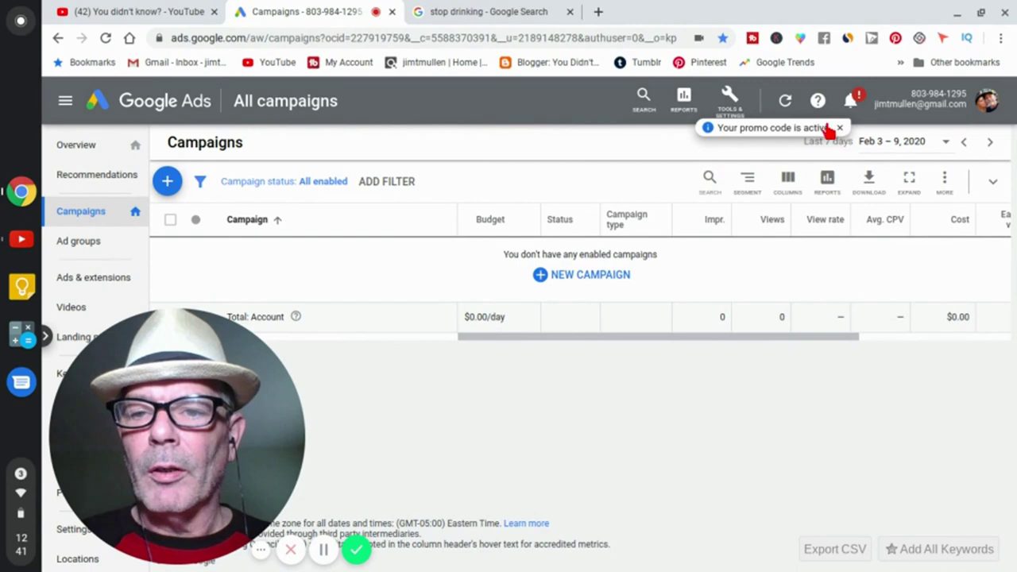
# Start a new conversion action that tracks phone calls from ads using call extensions or call-only ads.
pyautogui.click(839, 128)
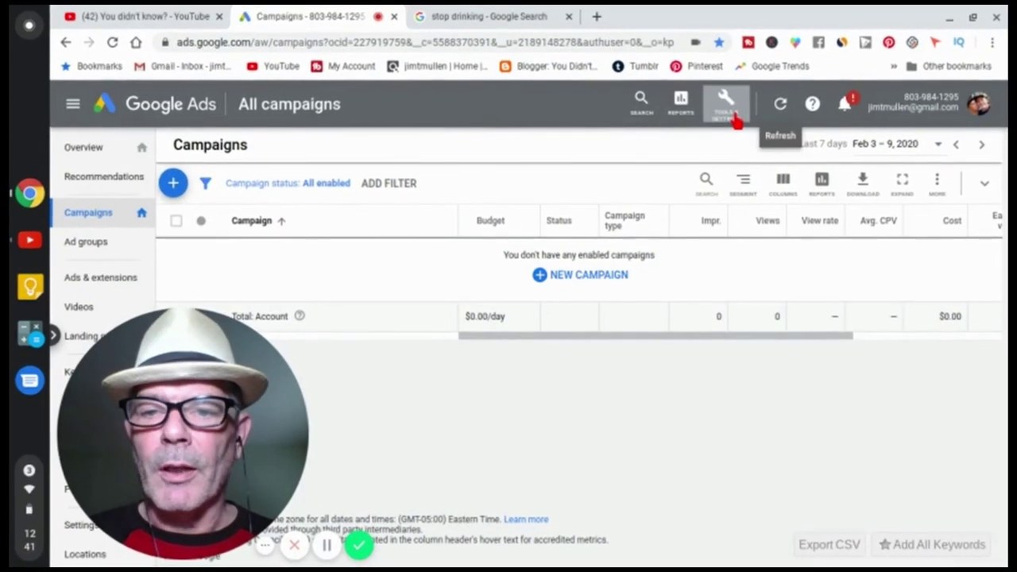
pyautogui.click(731, 119)
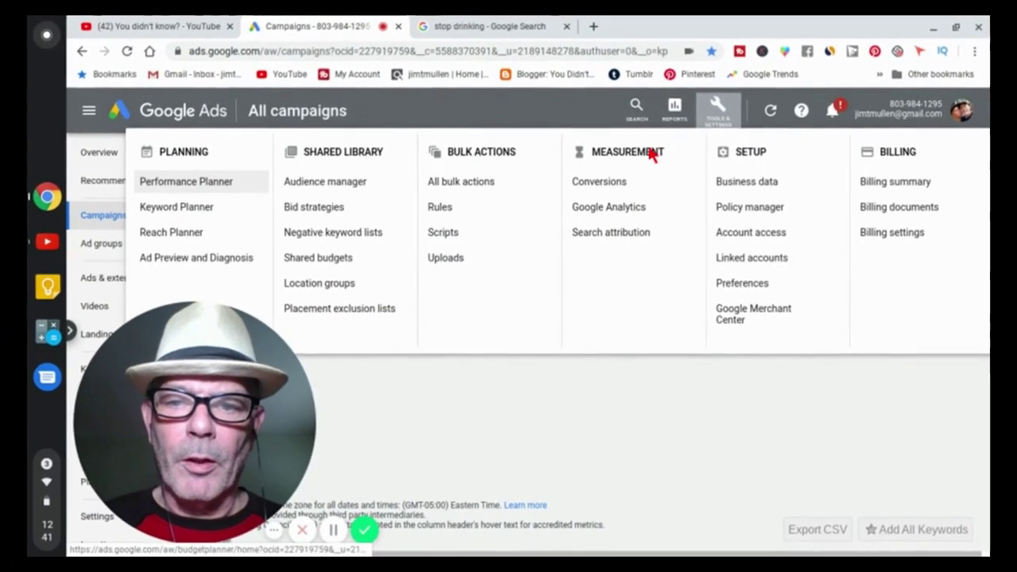
pyautogui.click(589, 190)
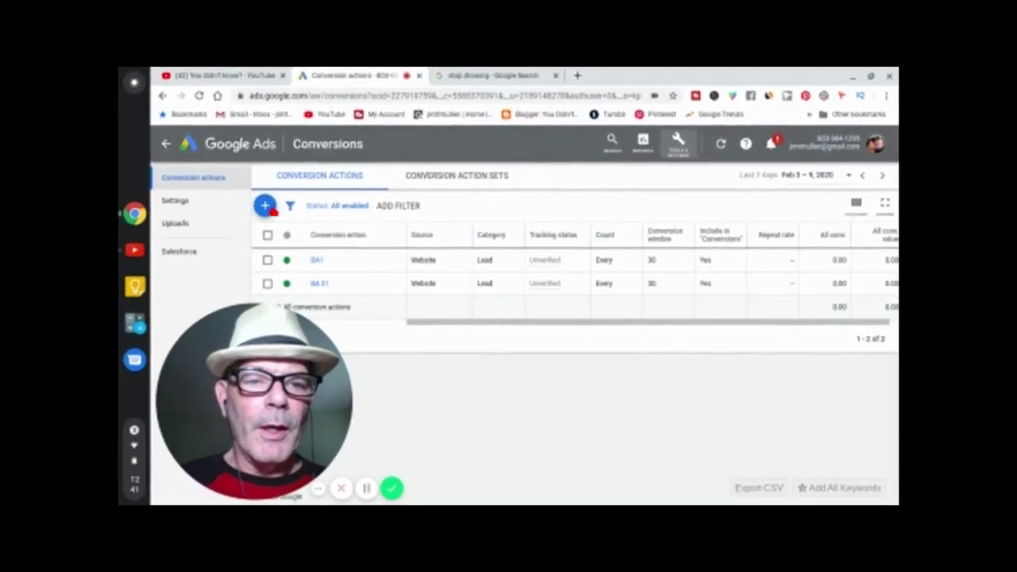
pyautogui.click(266, 206)
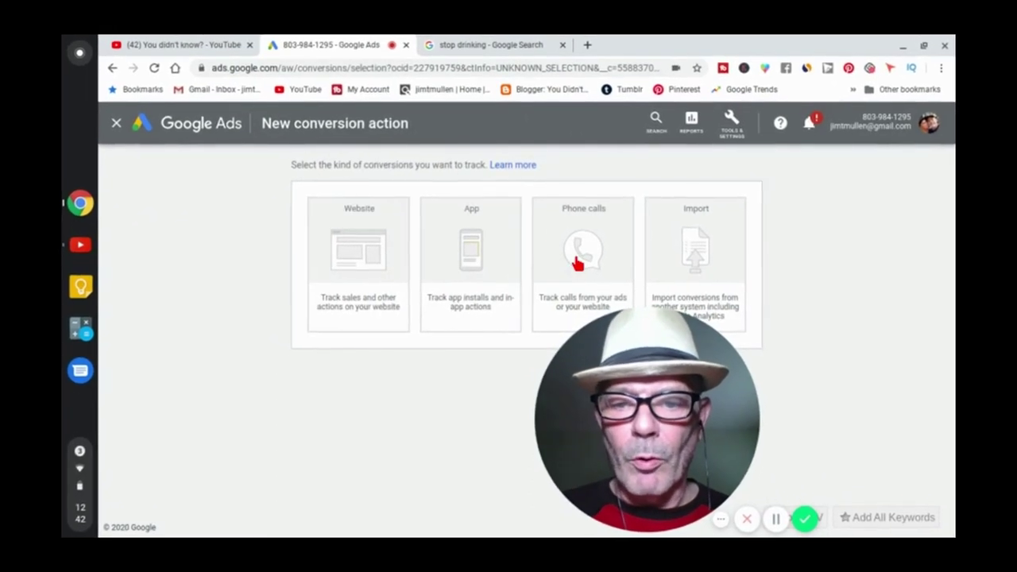
pyautogui.click(577, 262)
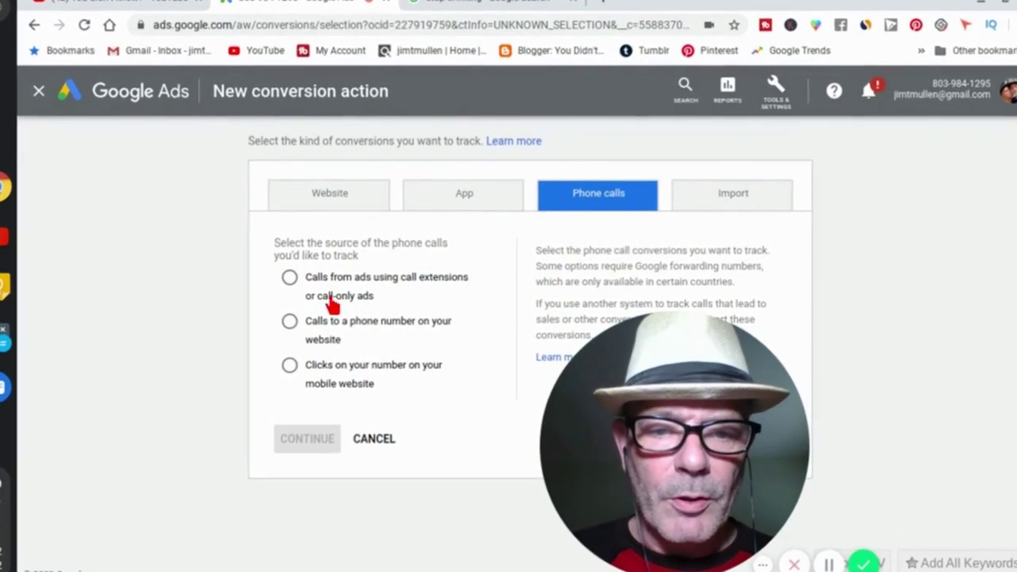
pyautogui.click(278, 279)
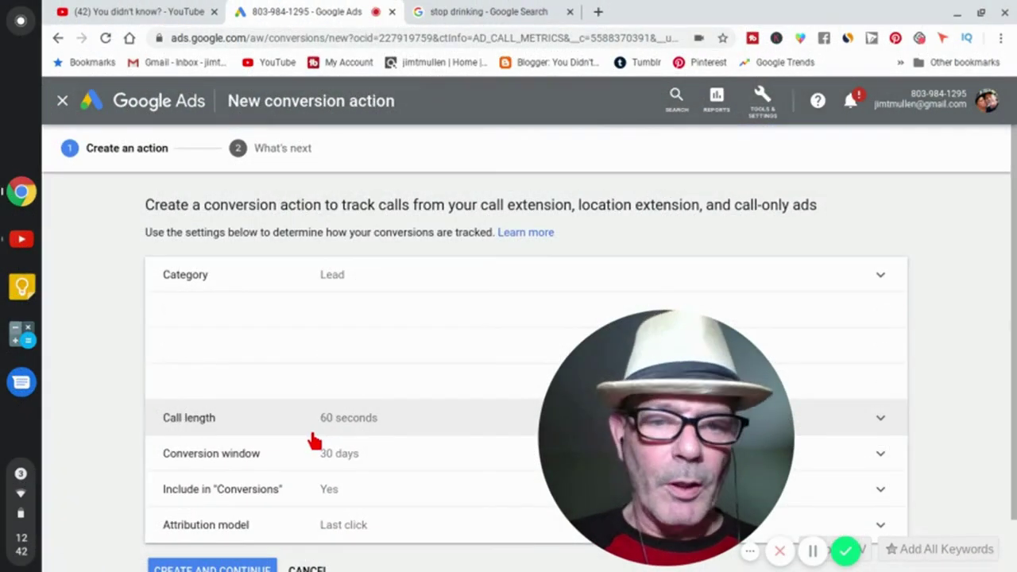
# Name the conversion action "google ads 1" and enter a US dollar value for each conversion.
pyautogui.click(329, 339)
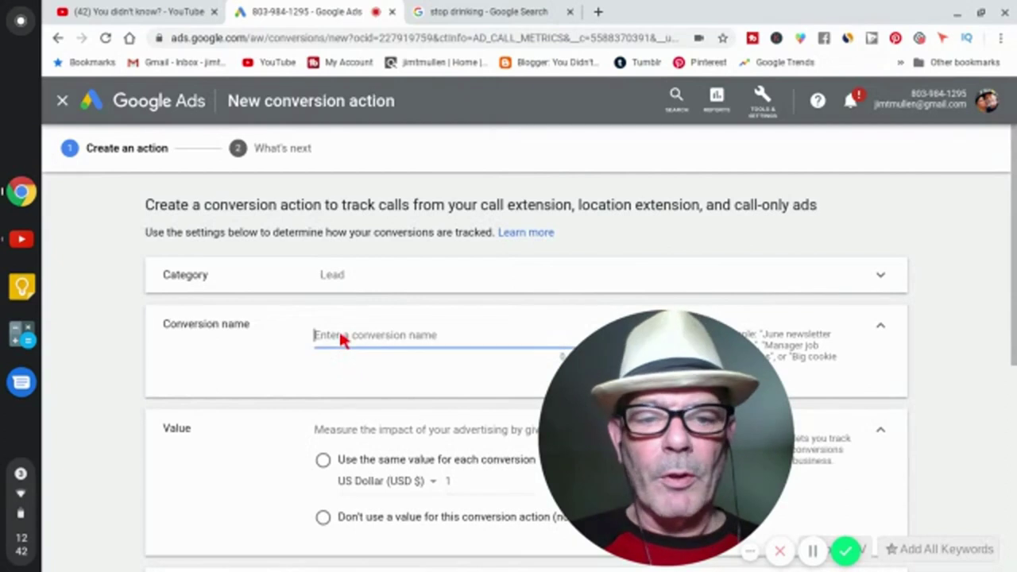
pyautogui.write('google ads 1')
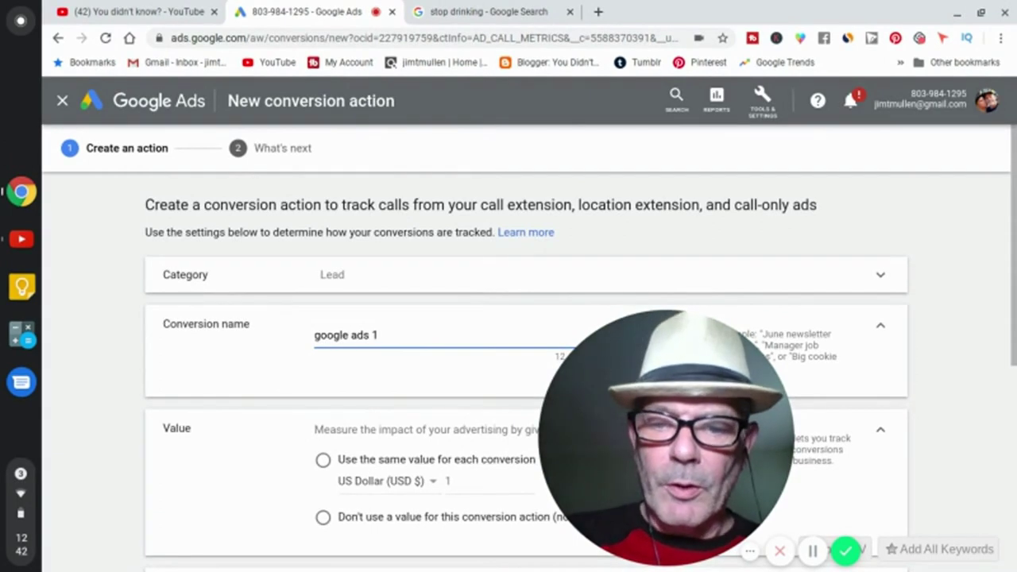
pyautogui.scroll(-3, 525, 349)
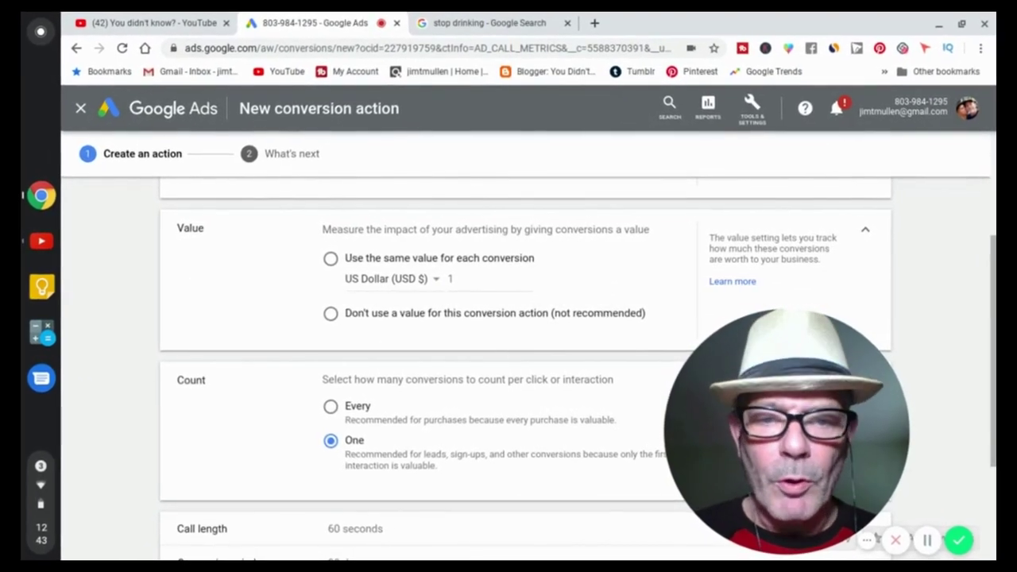
pyautogui.click(451, 278)
pyautogui.write('00')
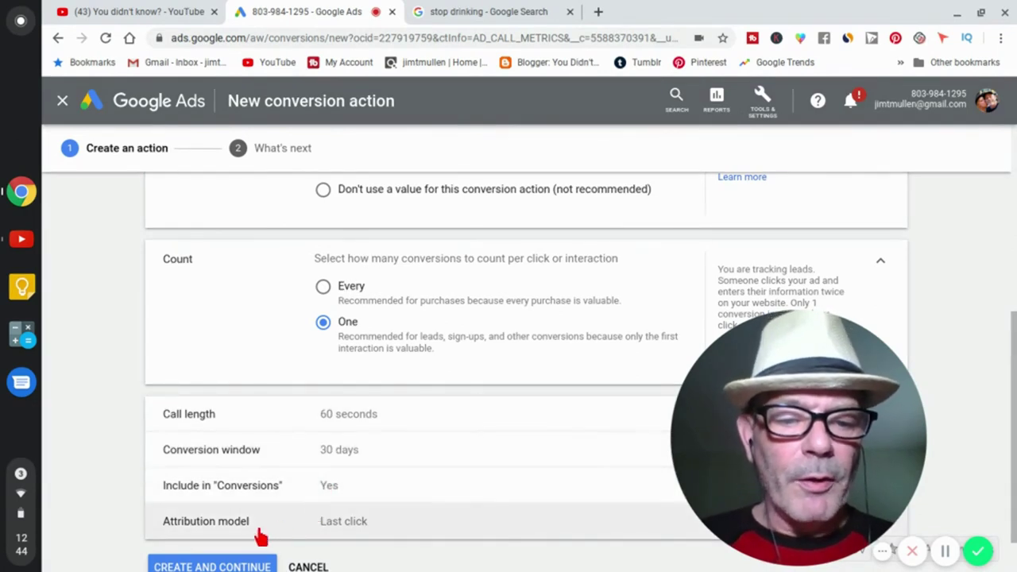
# Create the conversion action with its remaining settings left at their defaults and finish its setup.
pyautogui.scroll(-1, 302, 540)
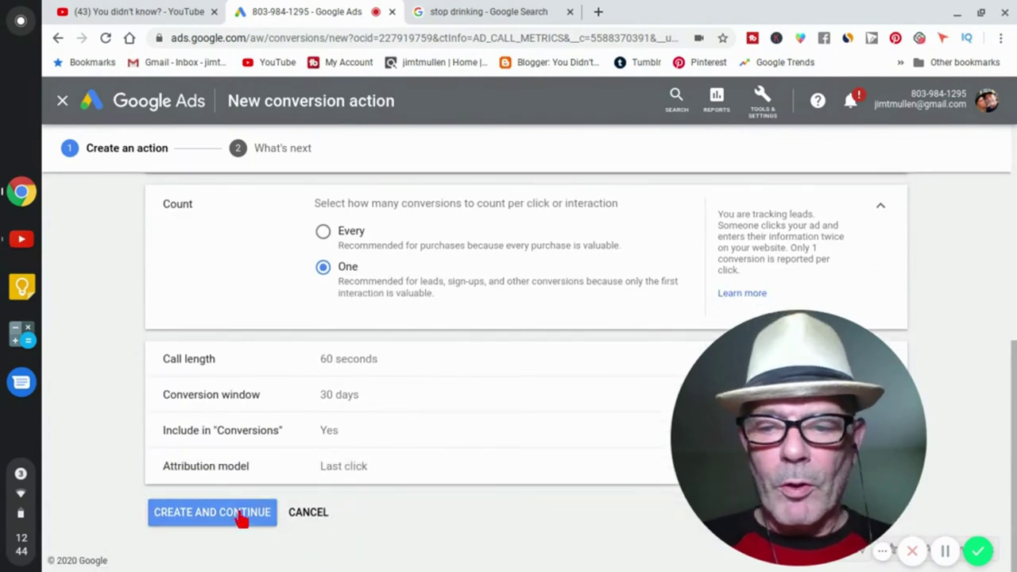
pyautogui.click(241, 515)
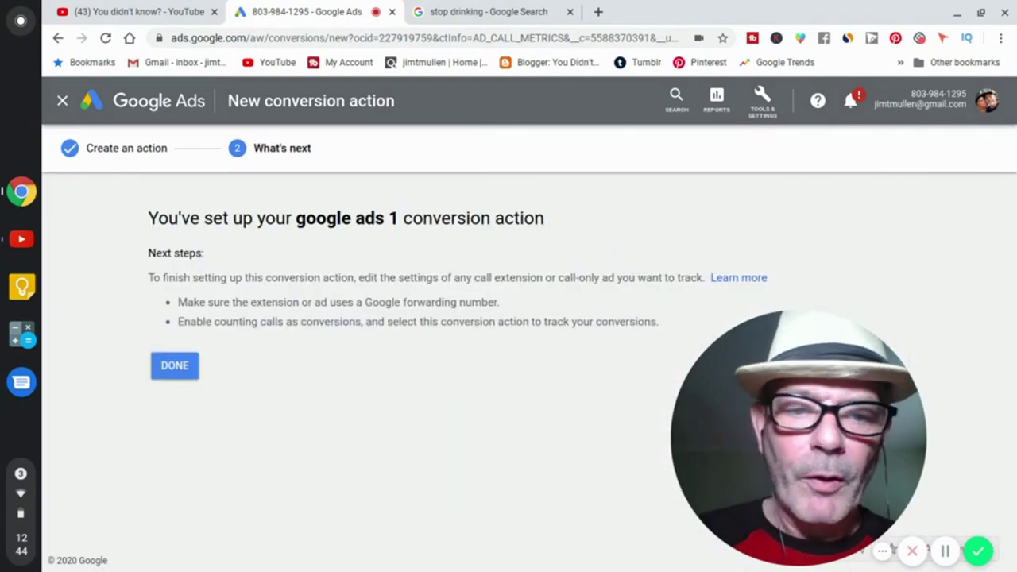
pyautogui.click(183, 362)
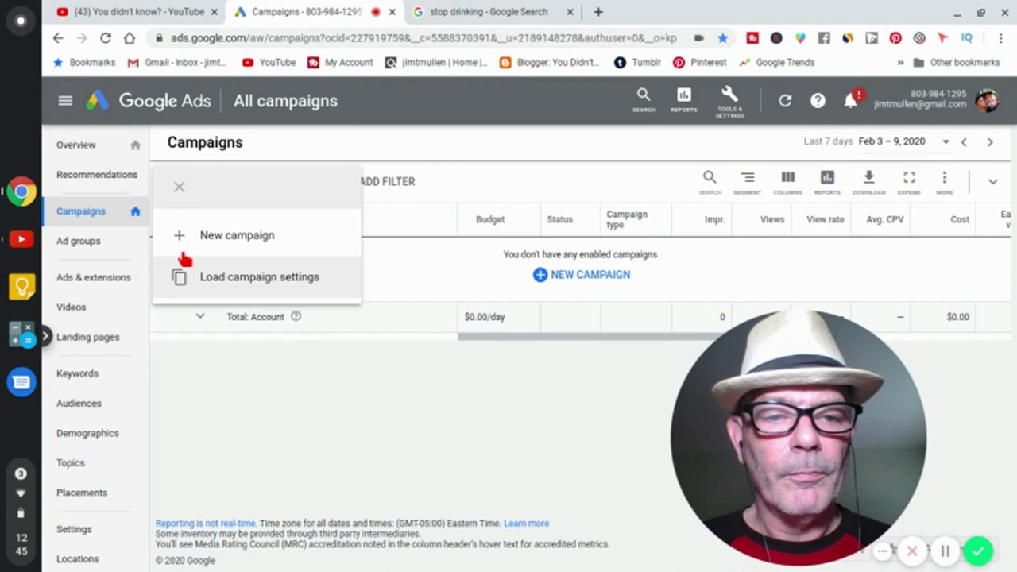
# Start a new campaign with the Leads goal and the Search campaign type.
pyautogui.click(225, 238)
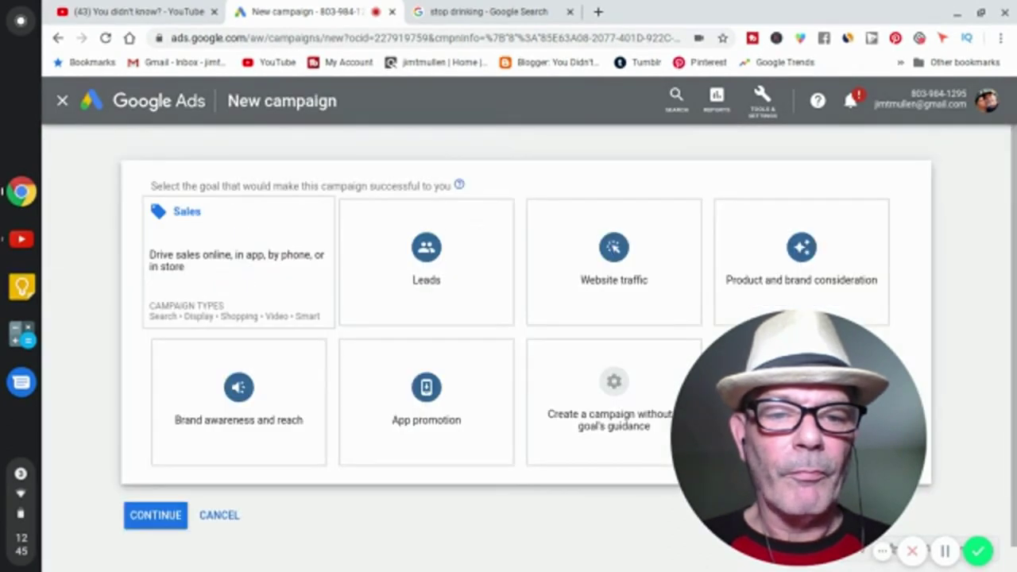
pyautogui.click(291, 326)
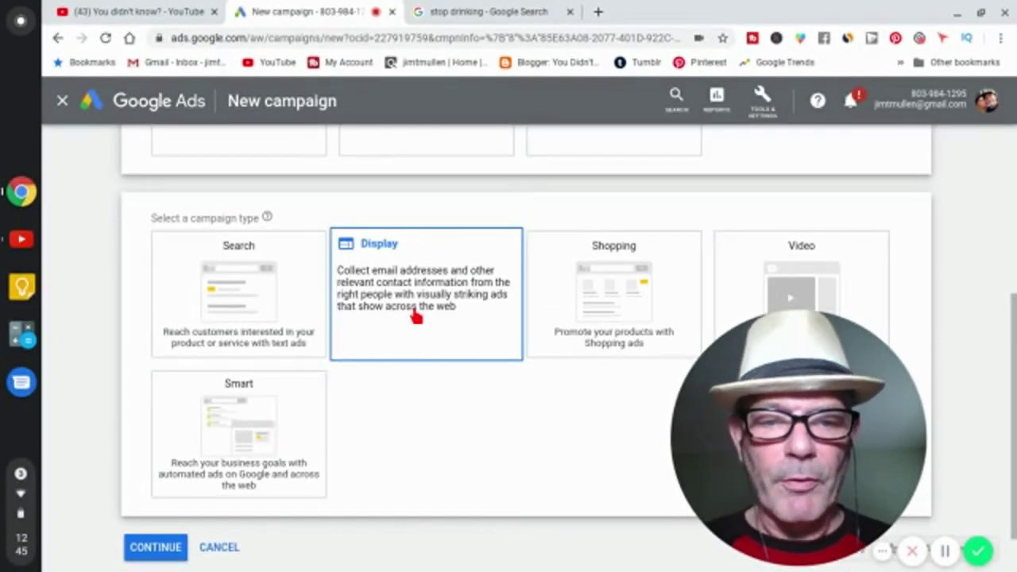
pyautogui.click(248, 312)
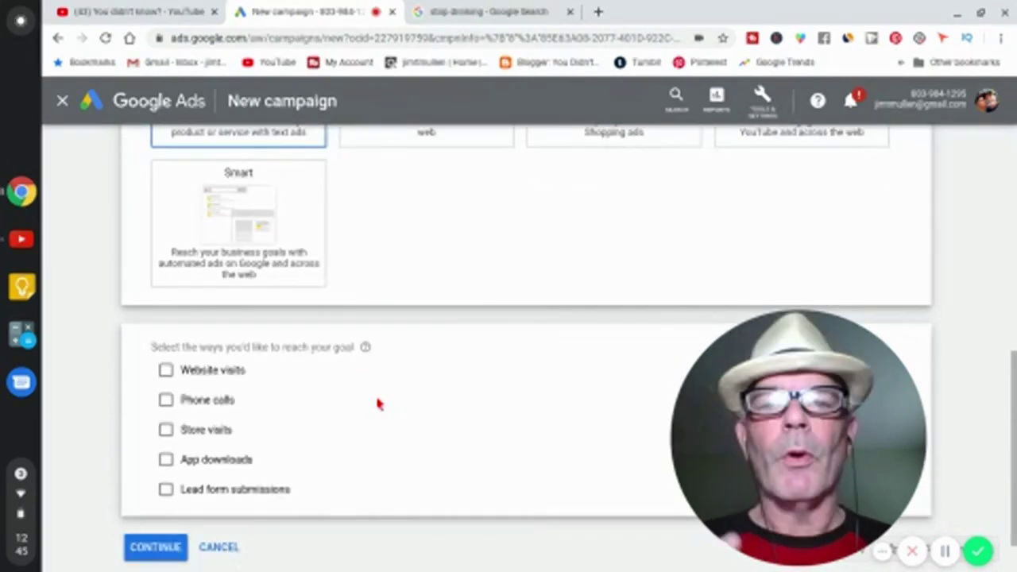
# Choose phone calls as the way to reach the goal, enter the United States phone number, and continue to the campaign settings.
pyautogui.click(165, 402)
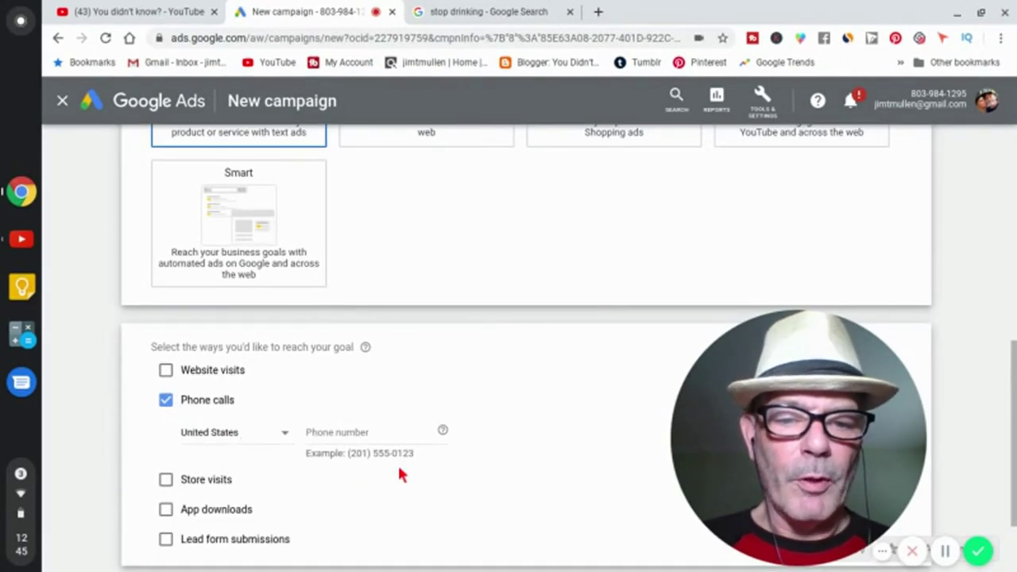
pyautogui.click(372, 442)
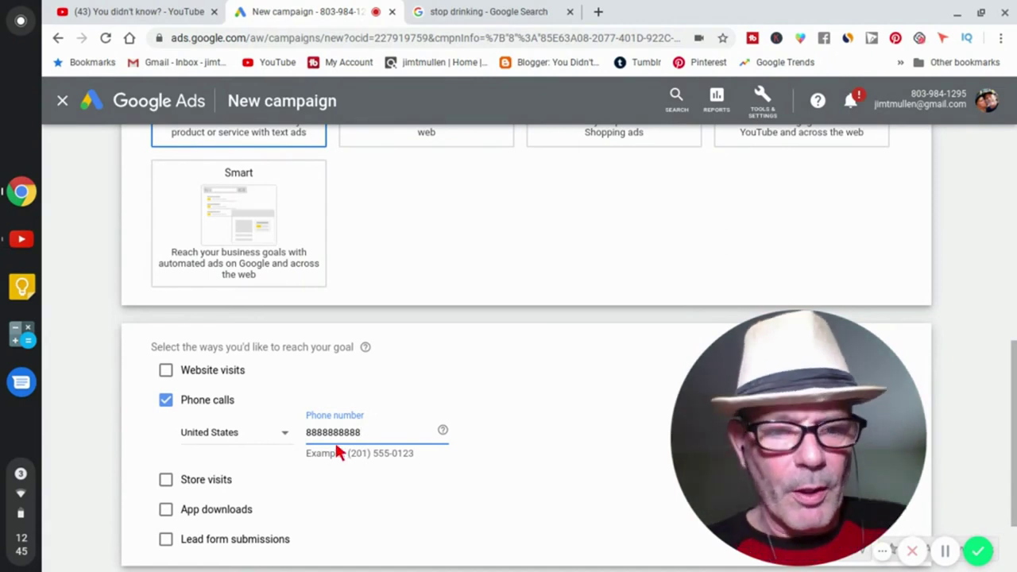
pyautogui.scroll(-2, 336, 446)
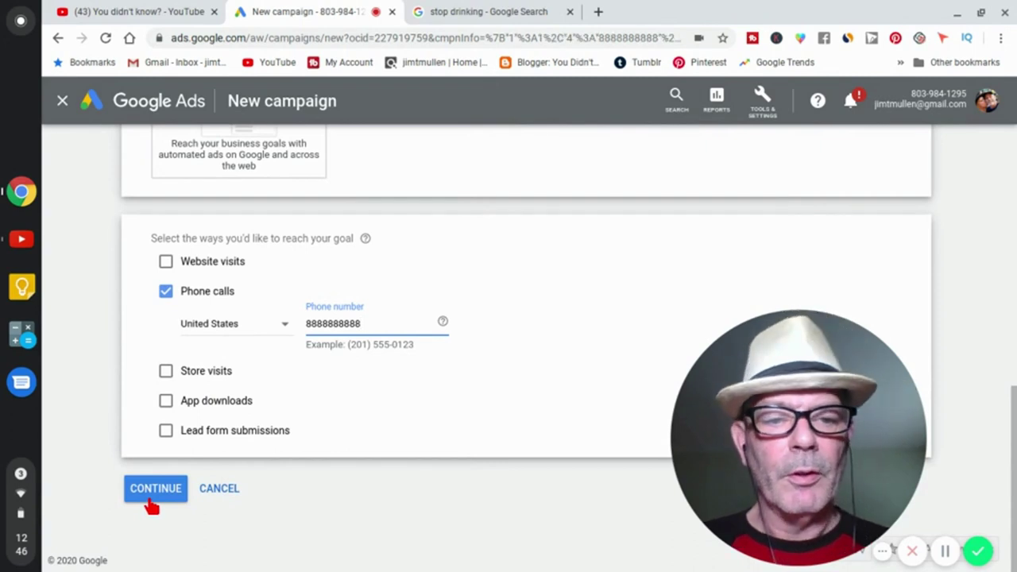
pyautogui.click(152, 502)
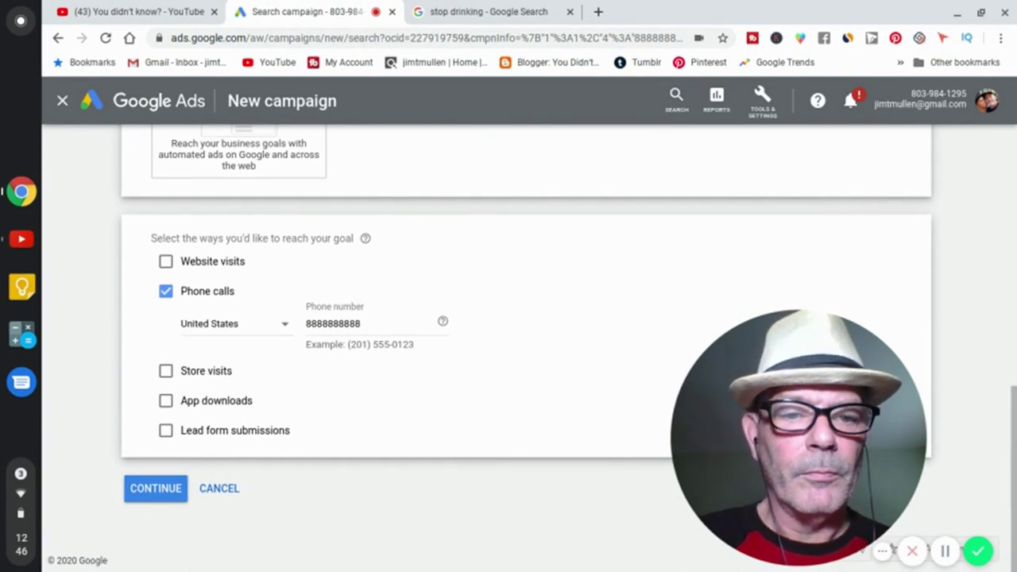
pyautogui.click(156, 488)
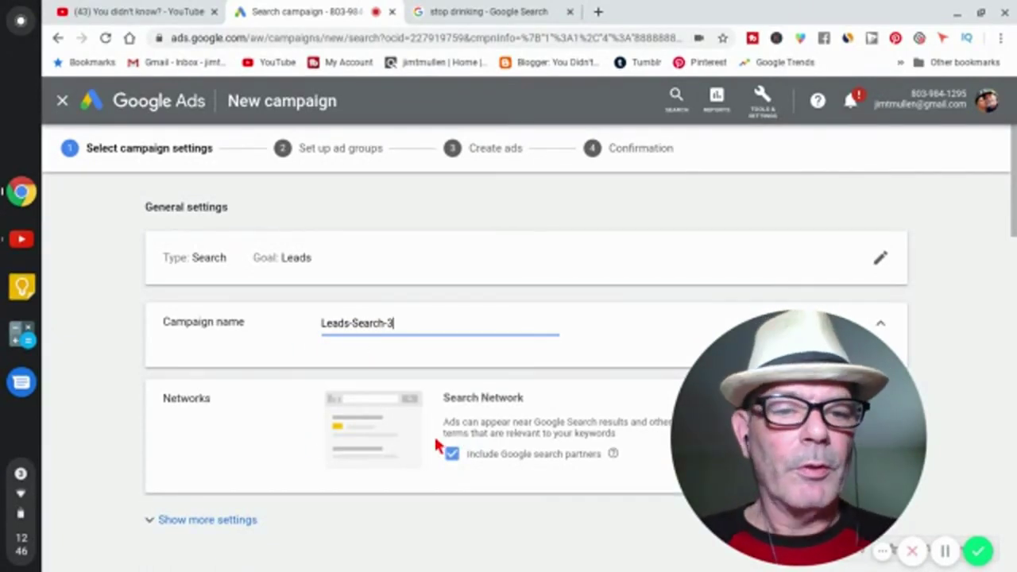
# Review the additional general settings for start and end dates, campaign URL options and Dynamic Search Ads.
pyautogui.scroll(-3, 387, 245)
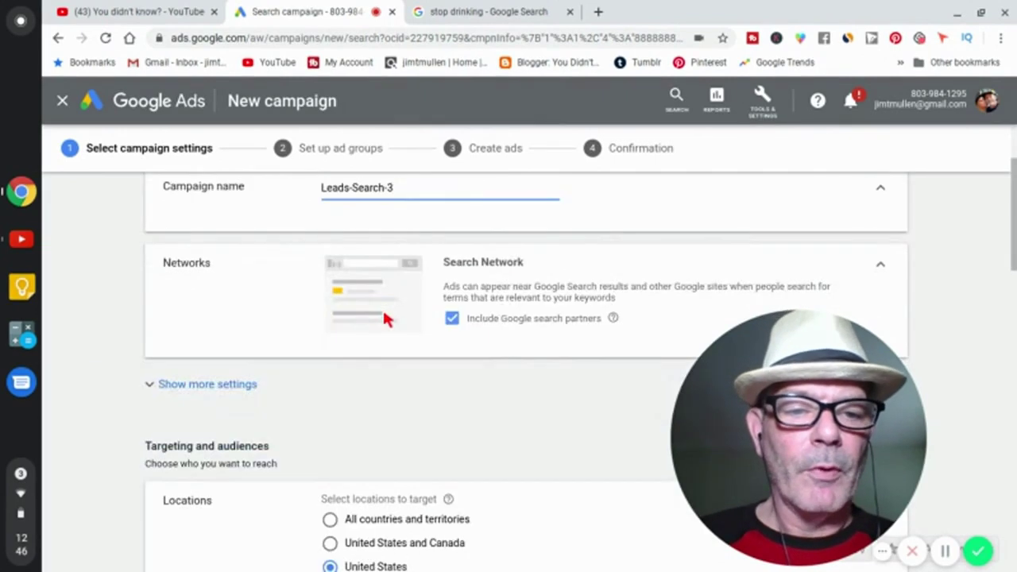
pyautogui.scroll(-1, 251, 344)
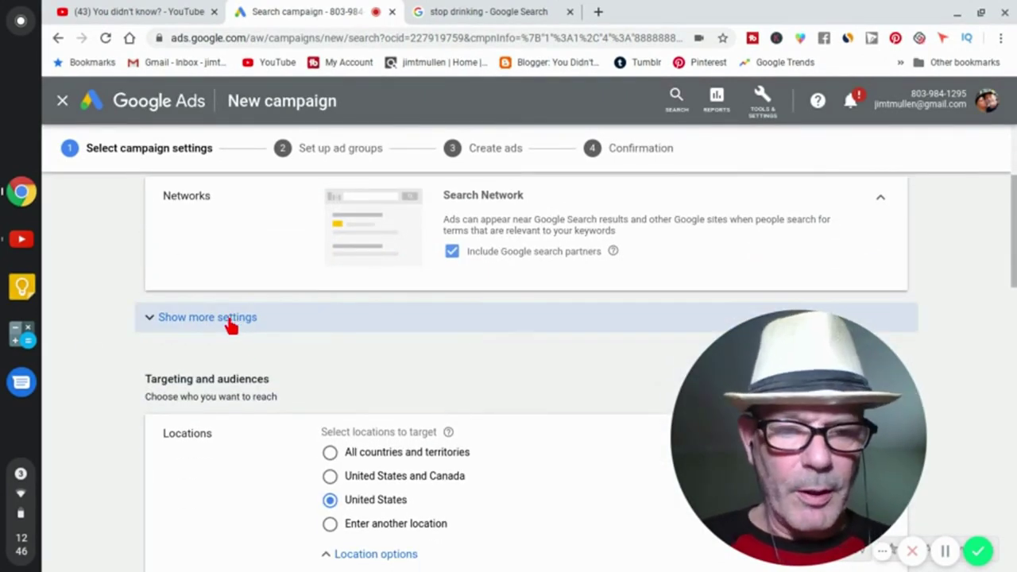
pyautogui.click(228, 321)
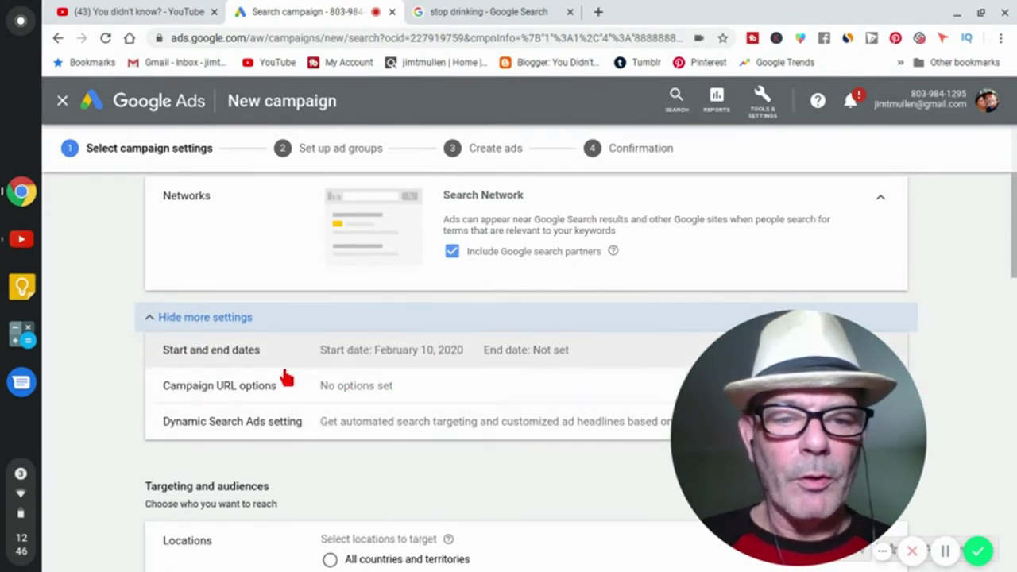
pyautogui.click(208, 321)
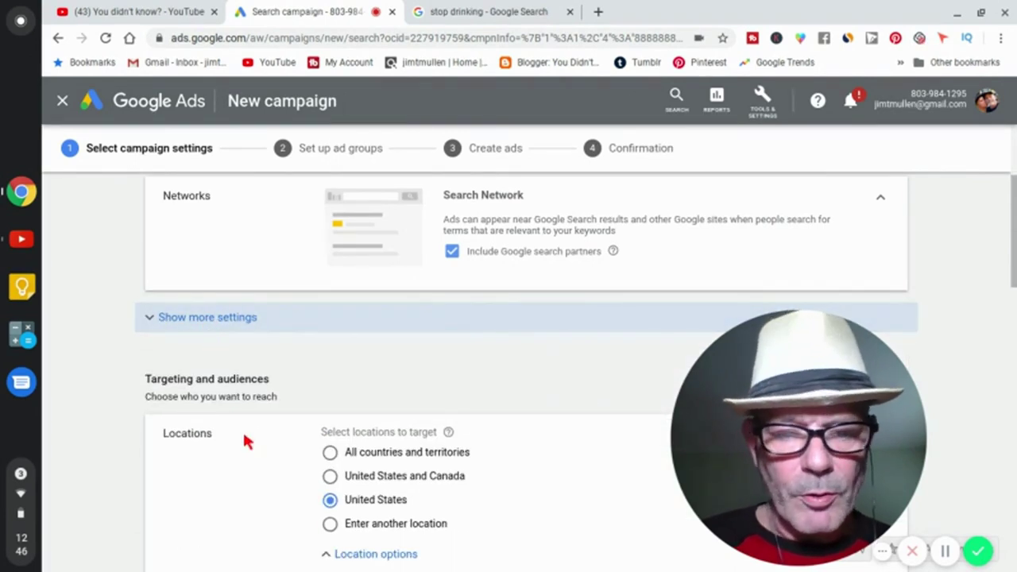
pyautogui.scroll(-3, 525, 357)
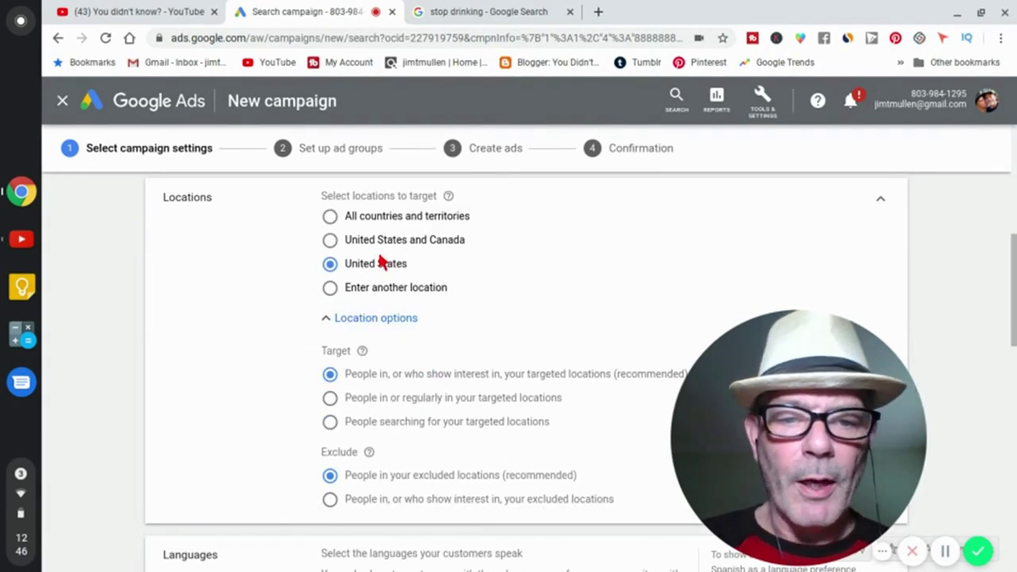
pyautogui.click(329, 291)
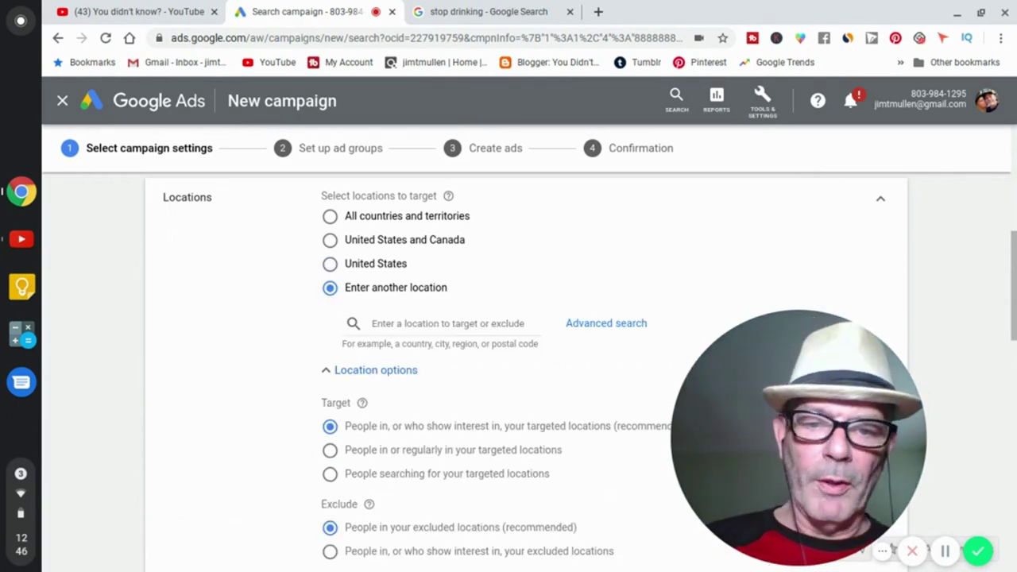
pyautogui.click(330, 289)
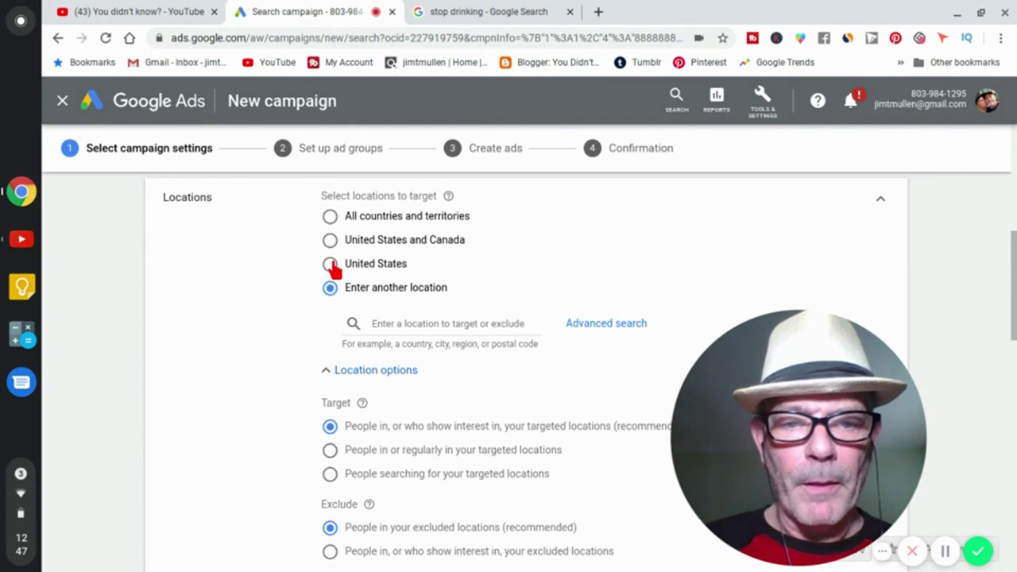
pyautogui.click(329, 266)
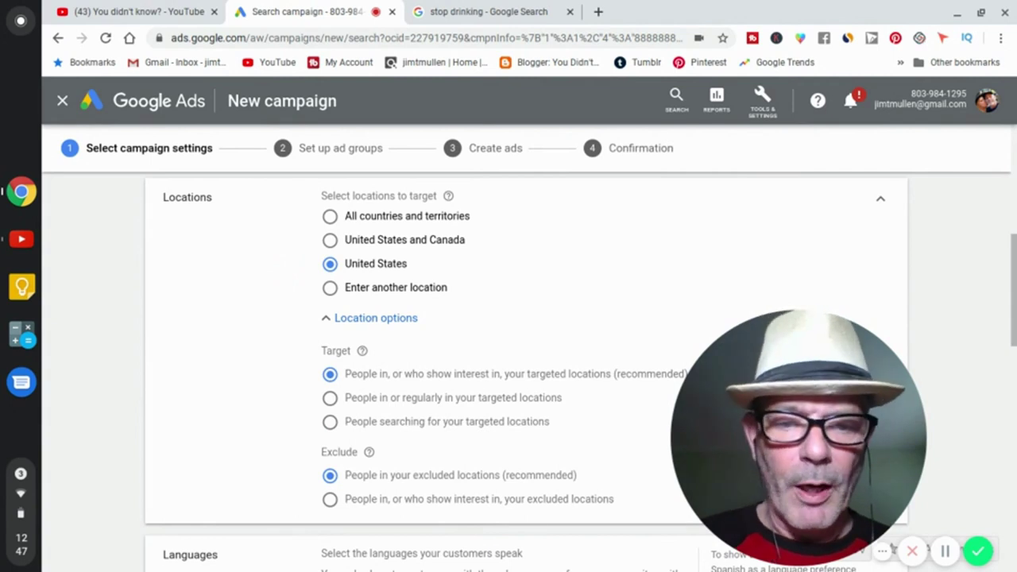
# Set the location targeting to people in or regularly in your targeted locations.
pyautogui.scroll(-2, 525, 358)
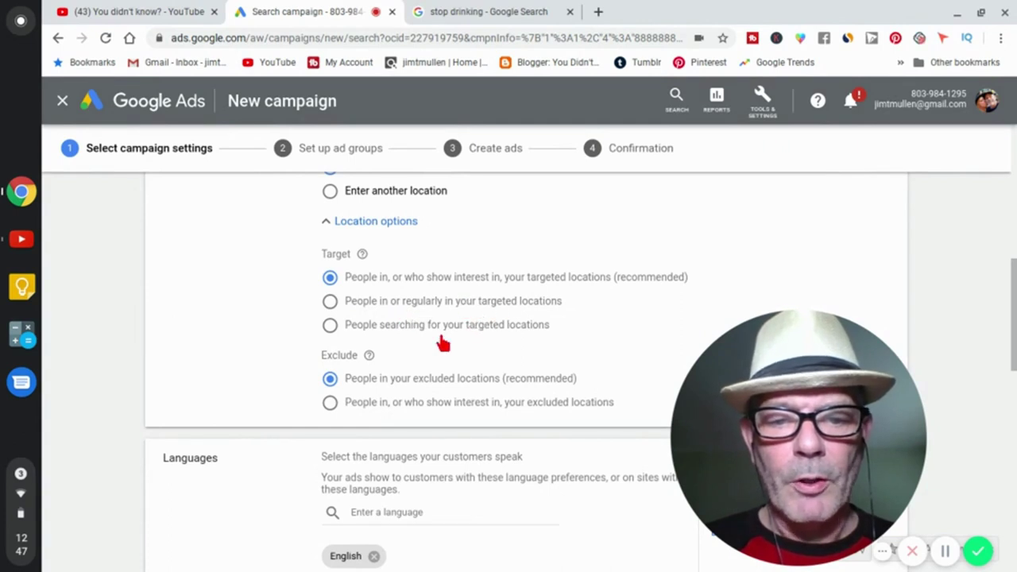
pyautogui.click(330, 306)
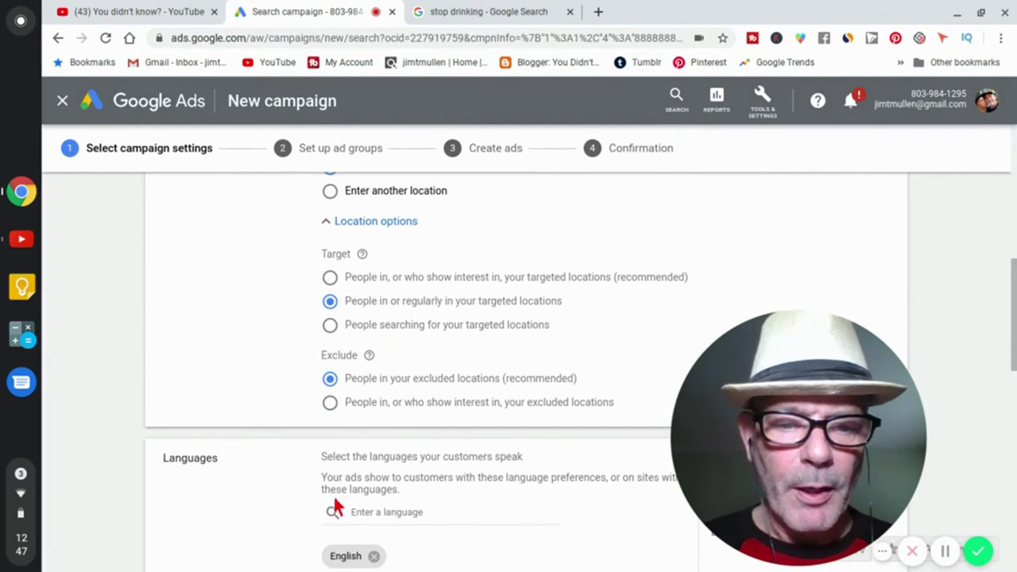
# Review the campaign's language setting and the audience options available for targeting.
pyautogui.scroll(-2, 333, 507)
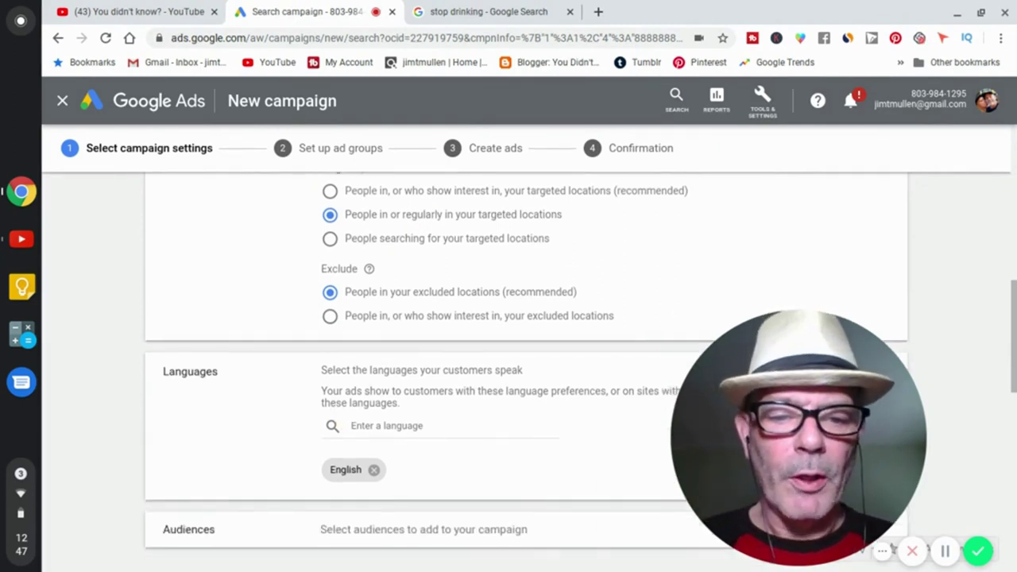
pyautogui.scroll(-2, 358, 454)
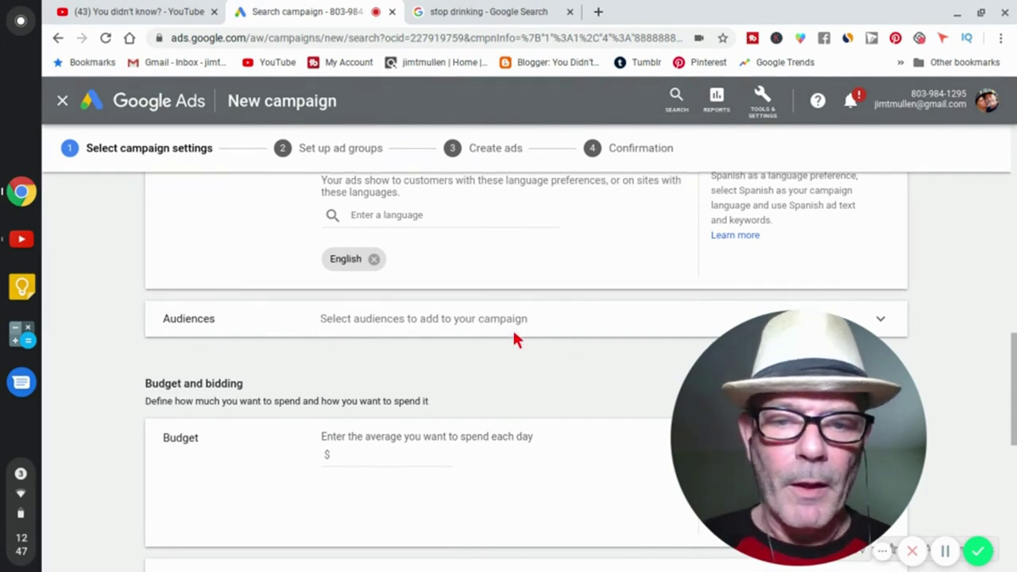
pyautogui.click(461, 324)
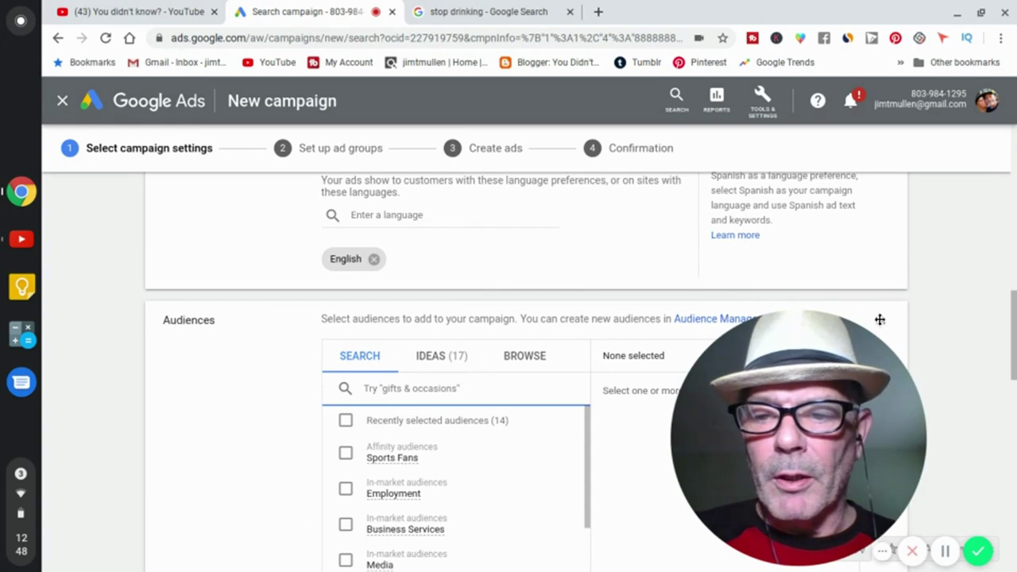
pyautogui.moveTo(882, 326)
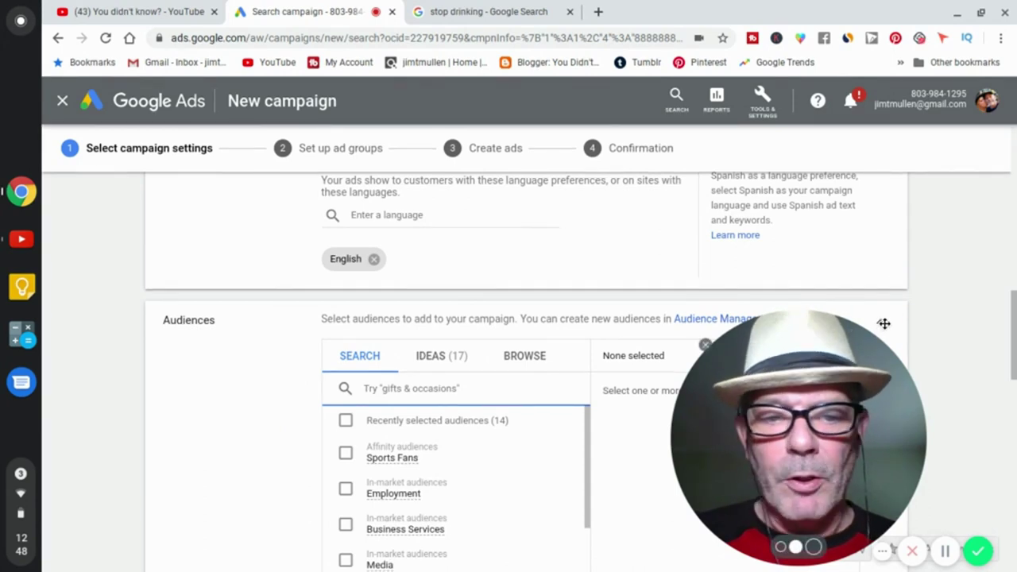
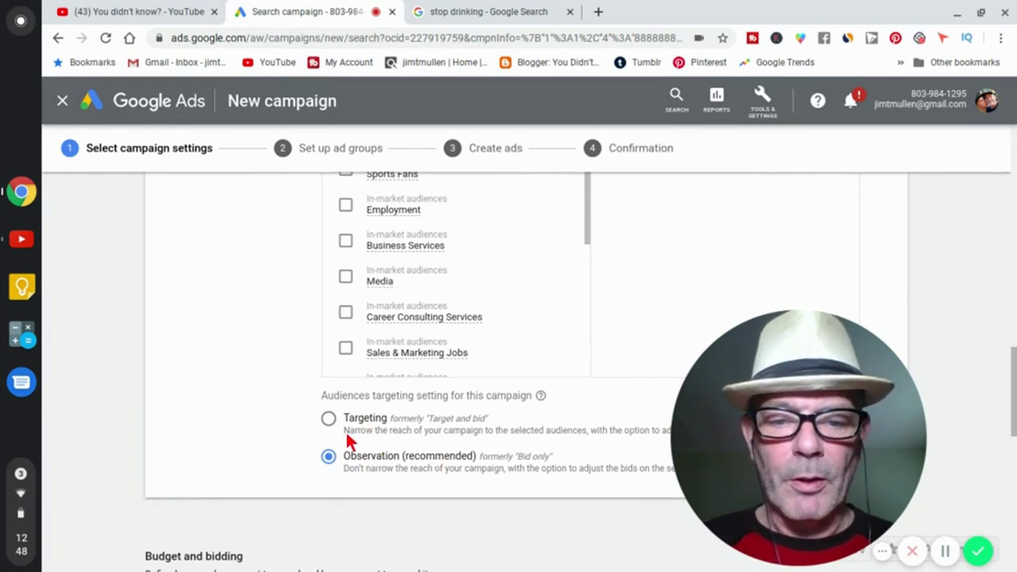
# Set the campaign's average daily budget to $5.00.
pyautogui.scroll(-3, 509, 358)
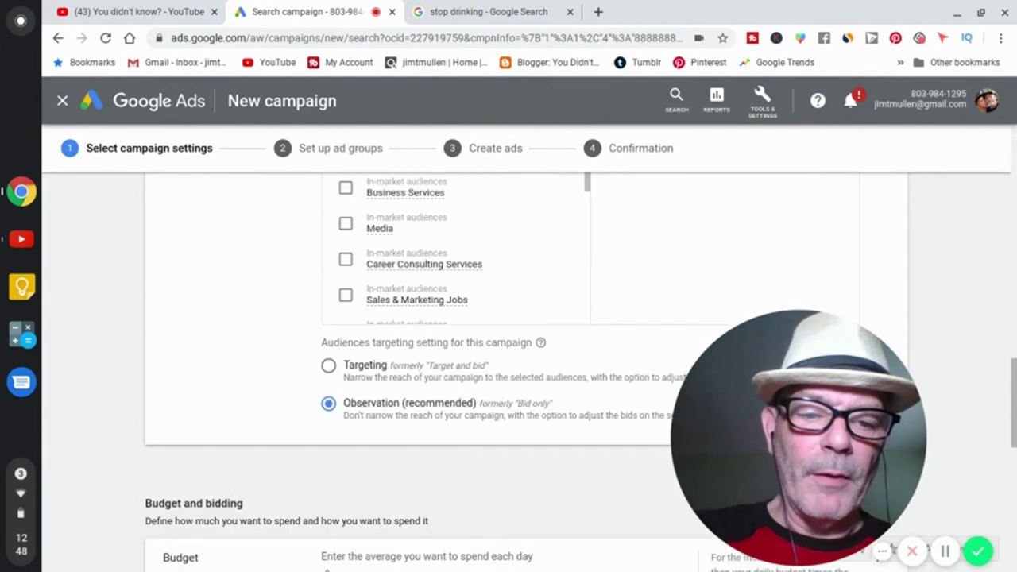
pyautogui.scroll(-2, 509, 357)
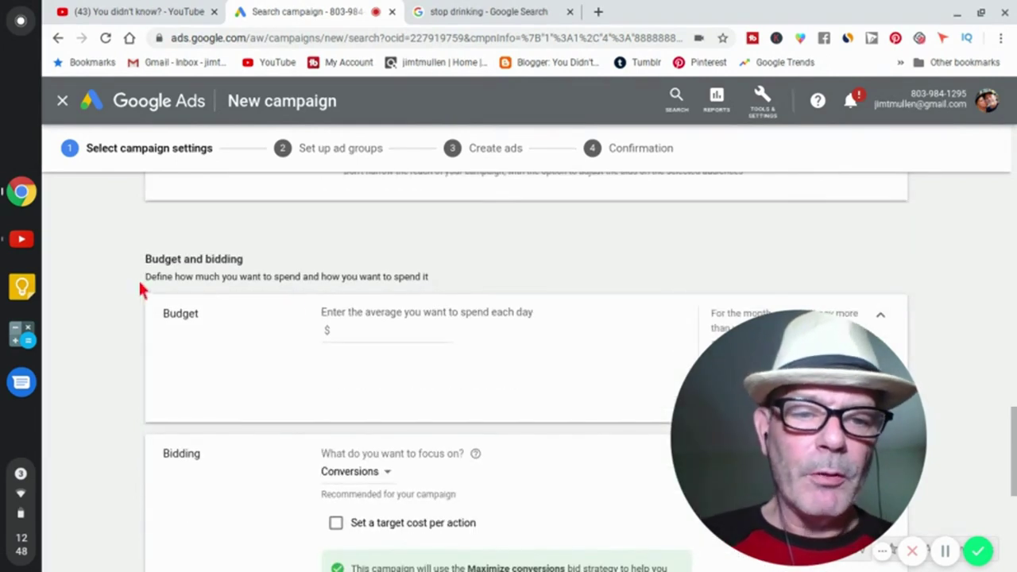
pyautogui.click(358, 332)
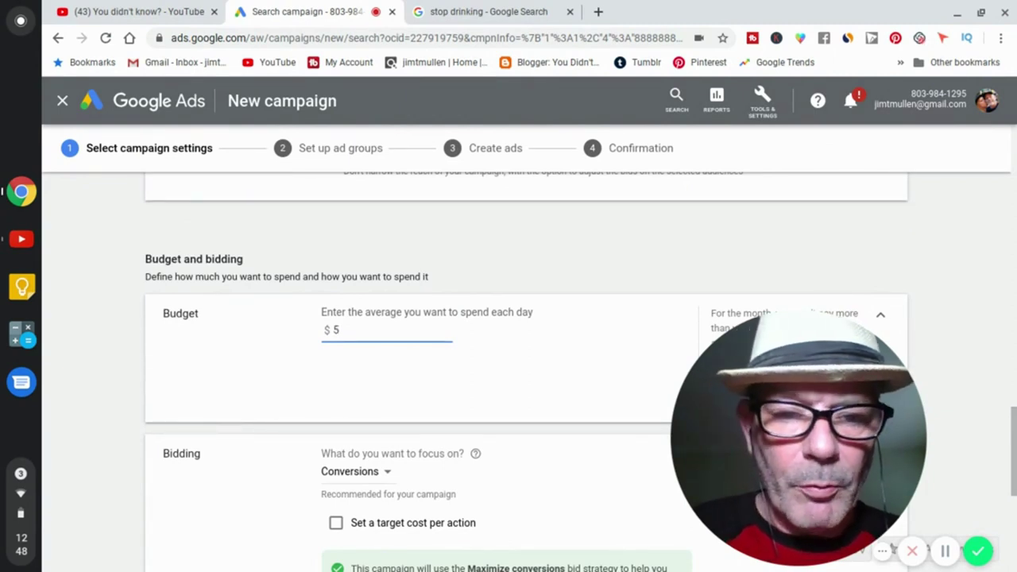
pyautogui.click(368, 376)
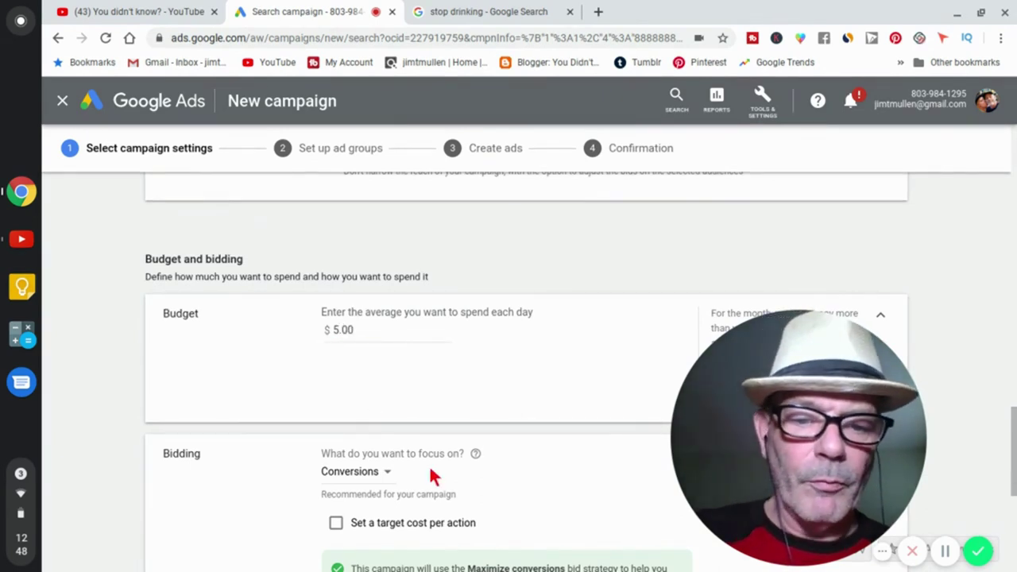
# Review the bidding settings and the day options of the ad schedule in the additional campaign settings.
pyautogui.scroll(-3, 524, 373)
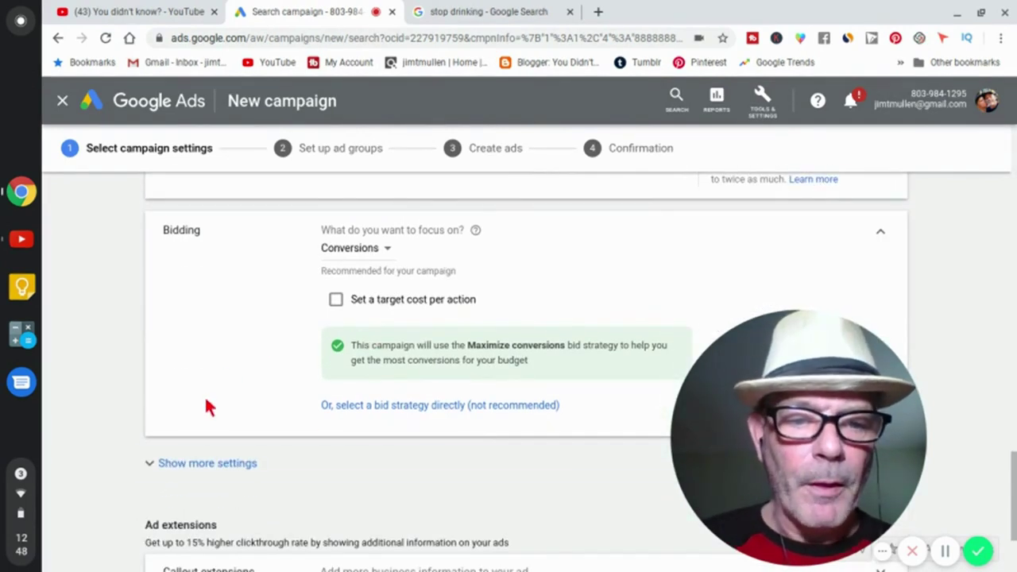
pyautogui.click(180, 469)
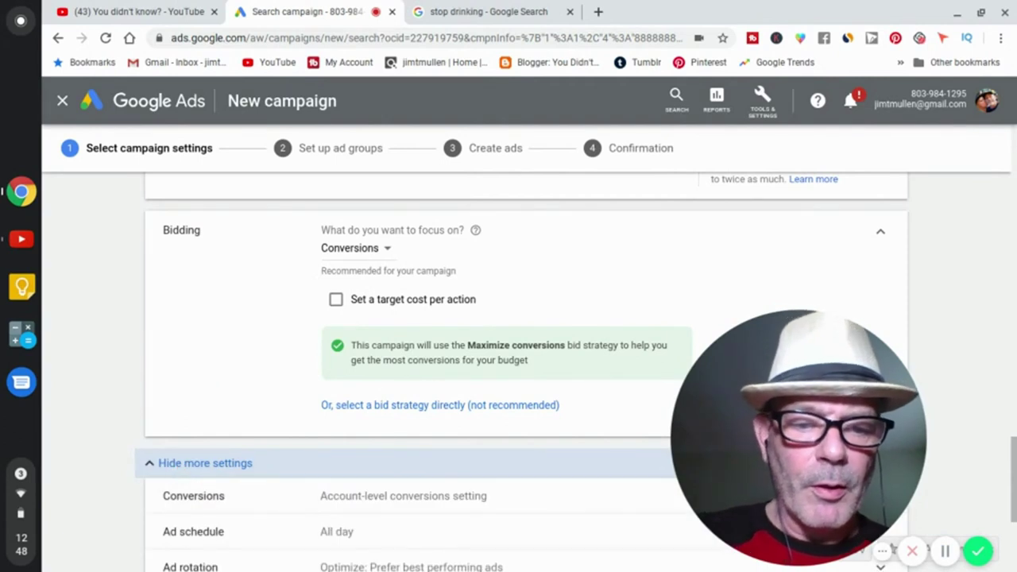
pyautogui.scroll(-2, 524, 373)
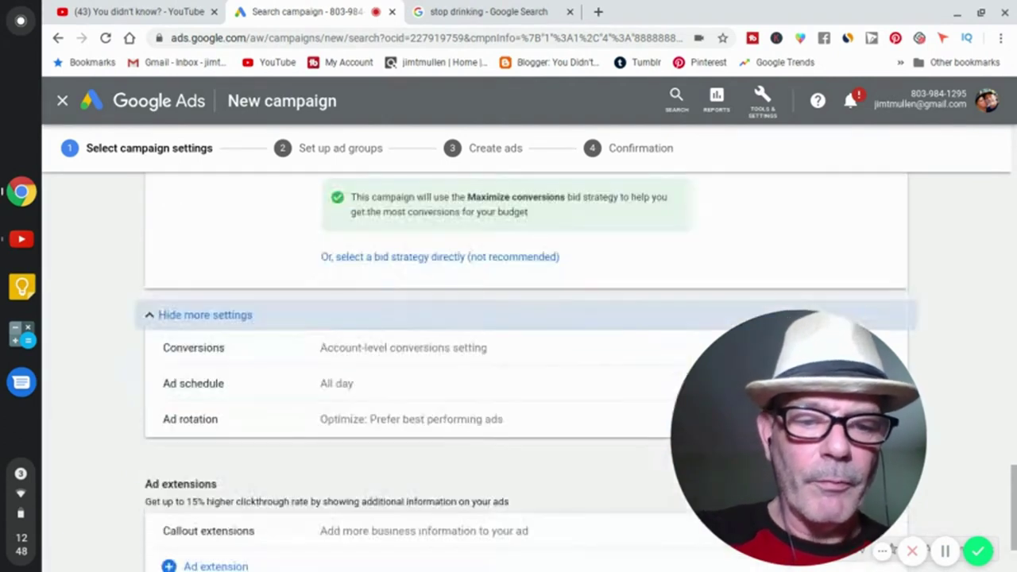
pyautogui.click(191, 385)
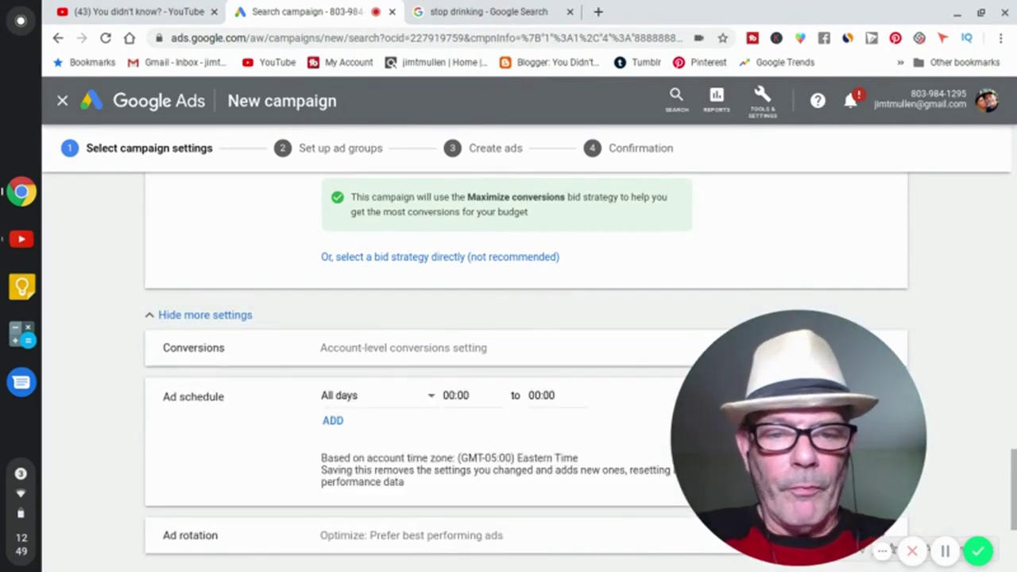
pyautogui.click(432, 401)
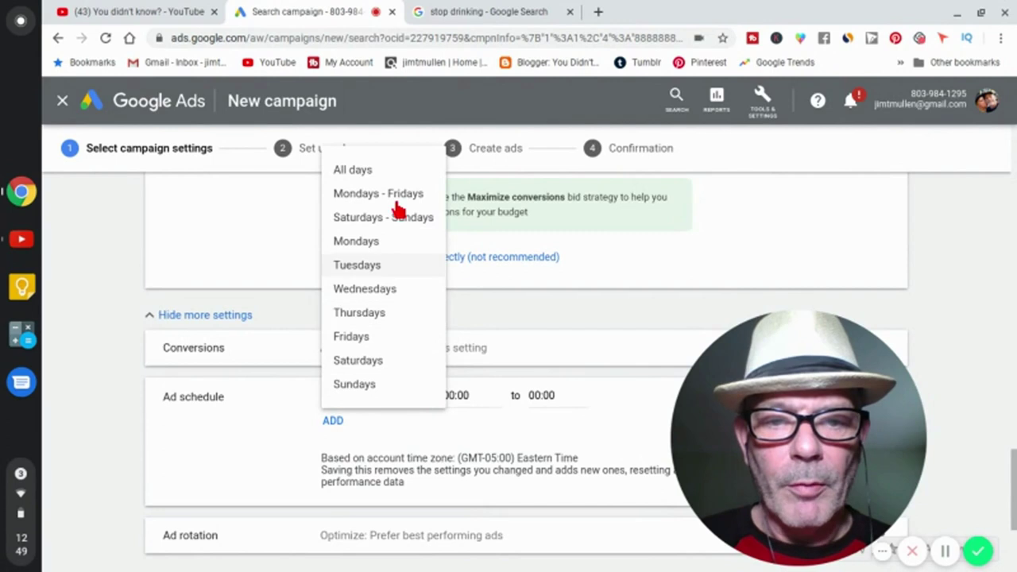
pyautogui.click(443, 419)
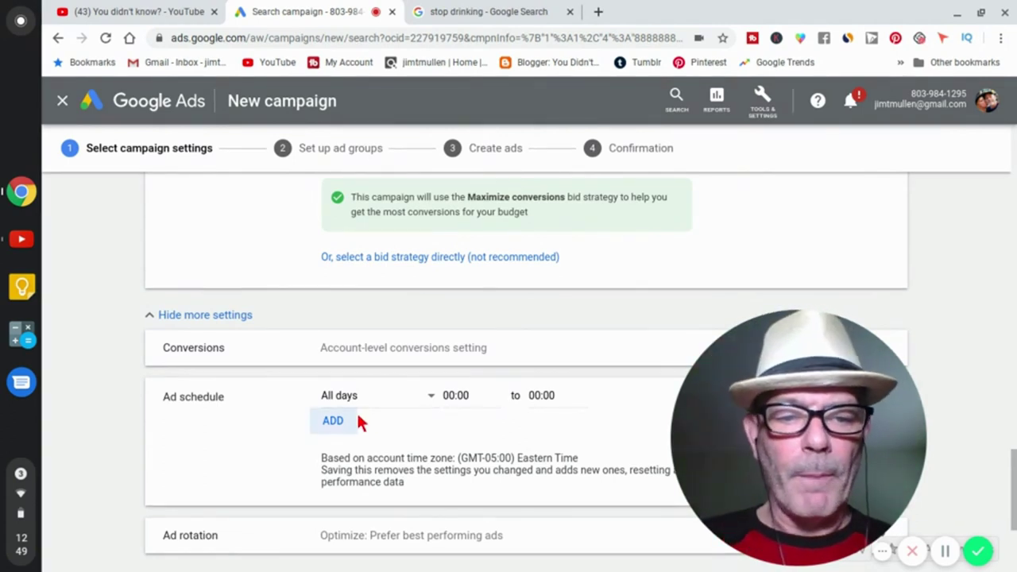
# Save the campaign settings without adding any ad extensions and continue to the ad group setup.
pyautogui.scroll(-3, 360, 423)
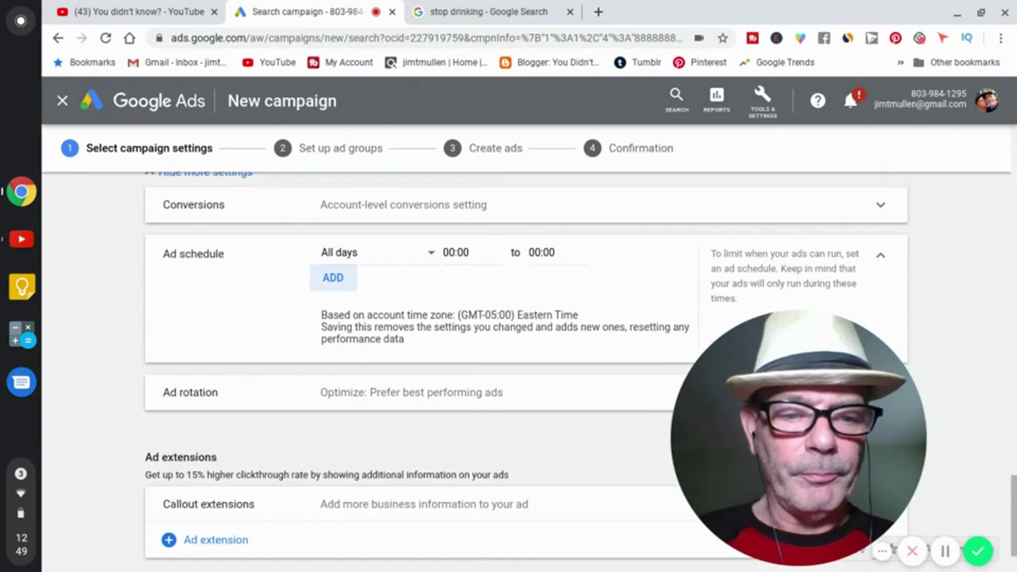
pyautogui.scroll(-2, 360, 423)
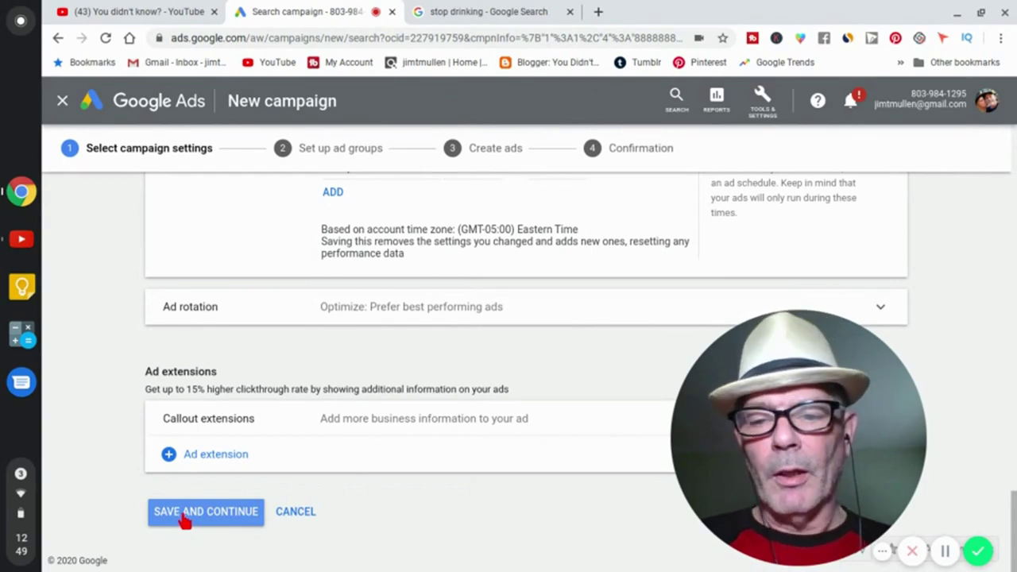
pyautogui.click(184, 516)
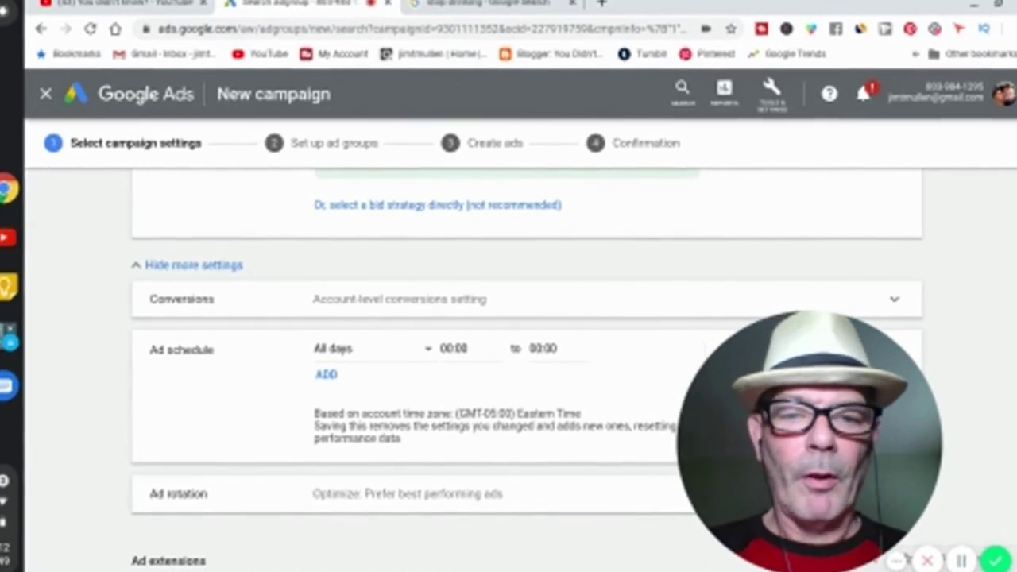
pyautogui.scroll(6, 508, 357)
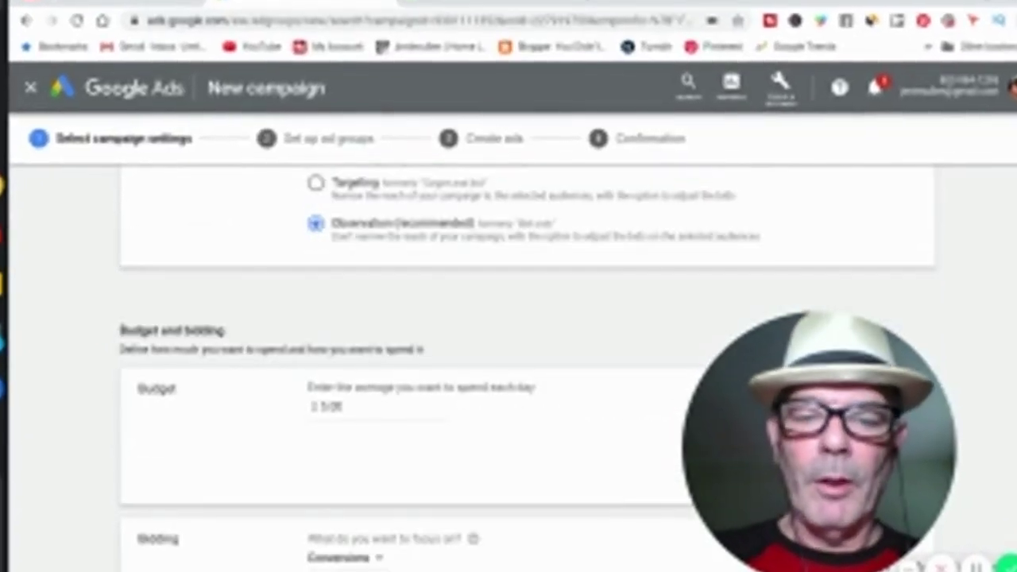
pyautogui.scroll(-4, 509, 358)
pyautogui.scroll(-4, 509, 357)
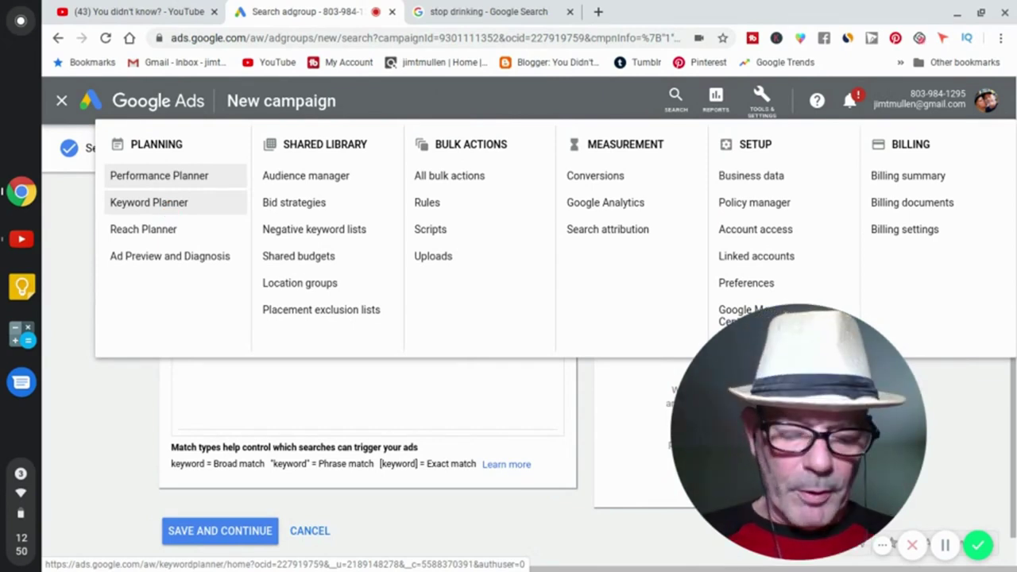
# Leave the ad group setup for Keyword Planner and discover new keyword ideas for "stop drinking".
pyautogui.click(171, 204)
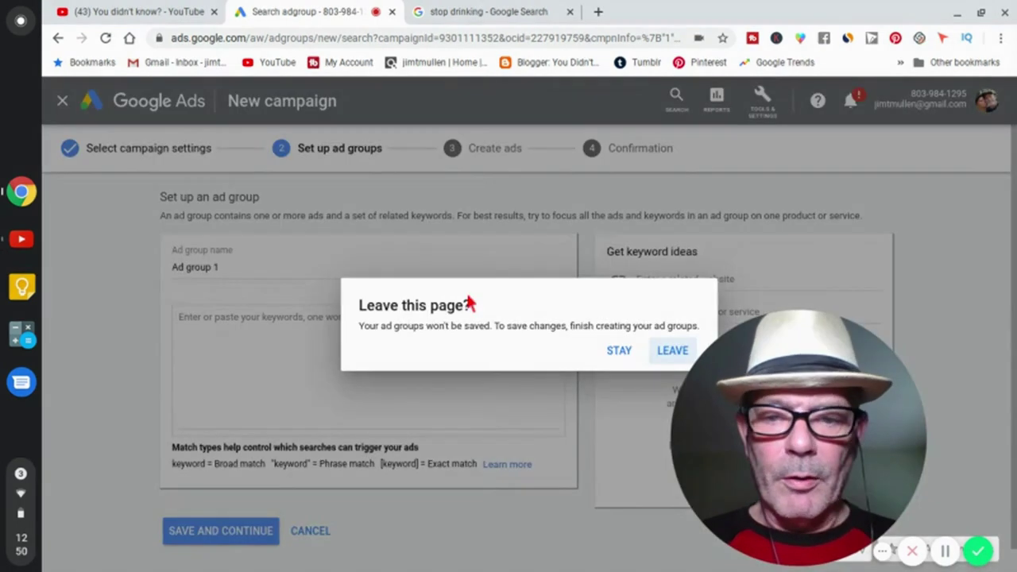
pyautogui.click(672, 350)
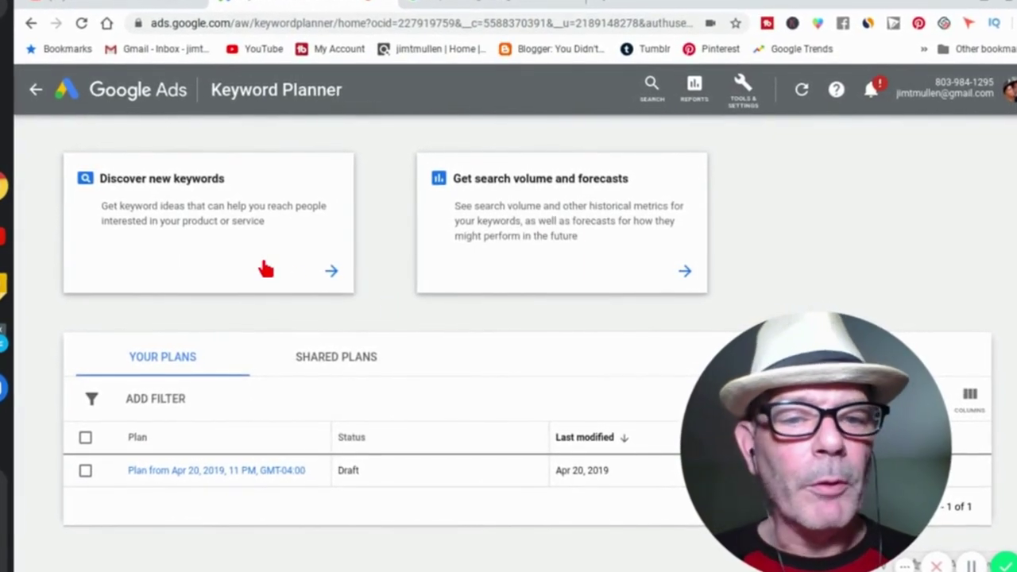
pyautogui.click(324, 273)
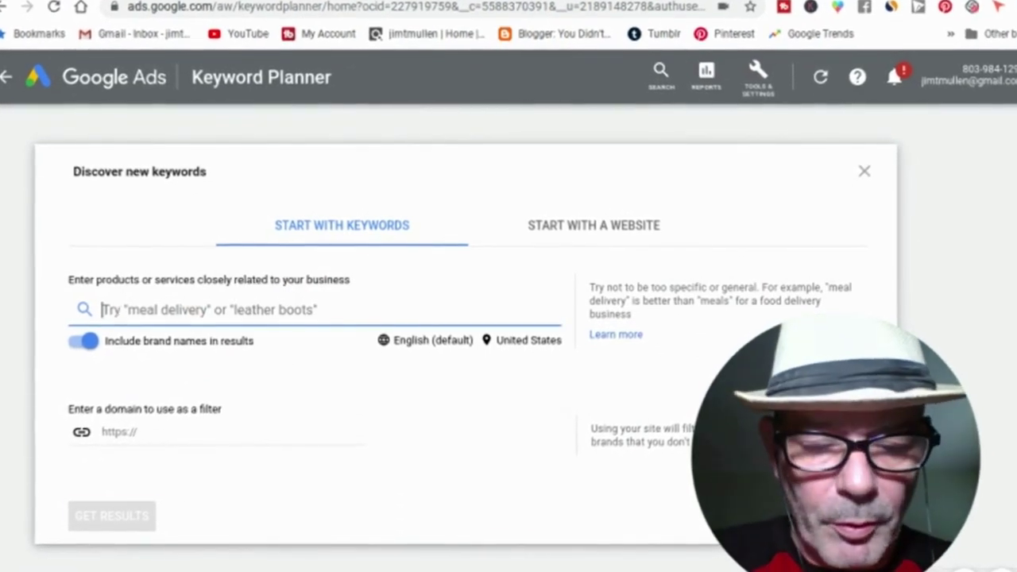
pyautogui.write('stop')
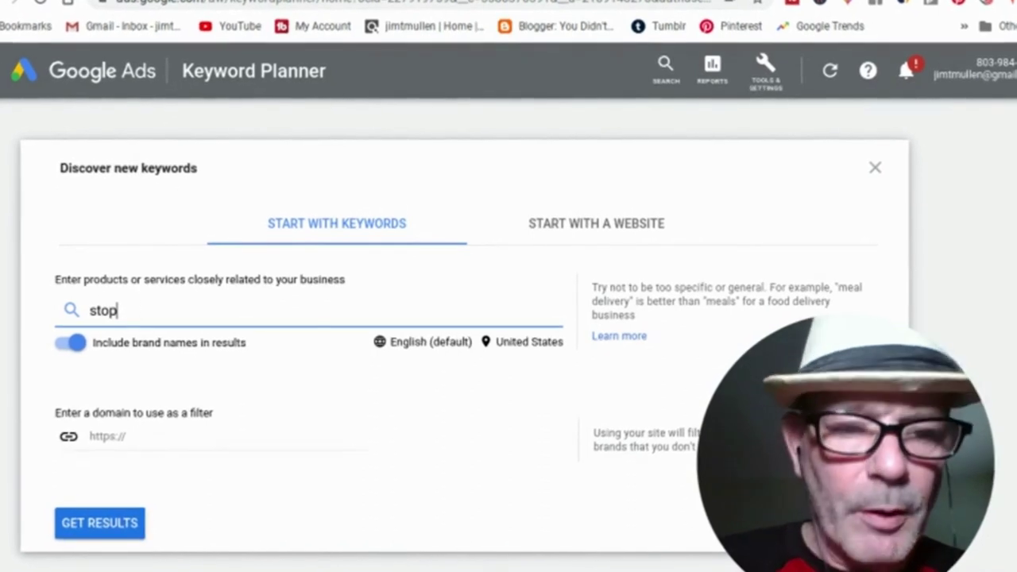
pyautogui.write(' drinking')
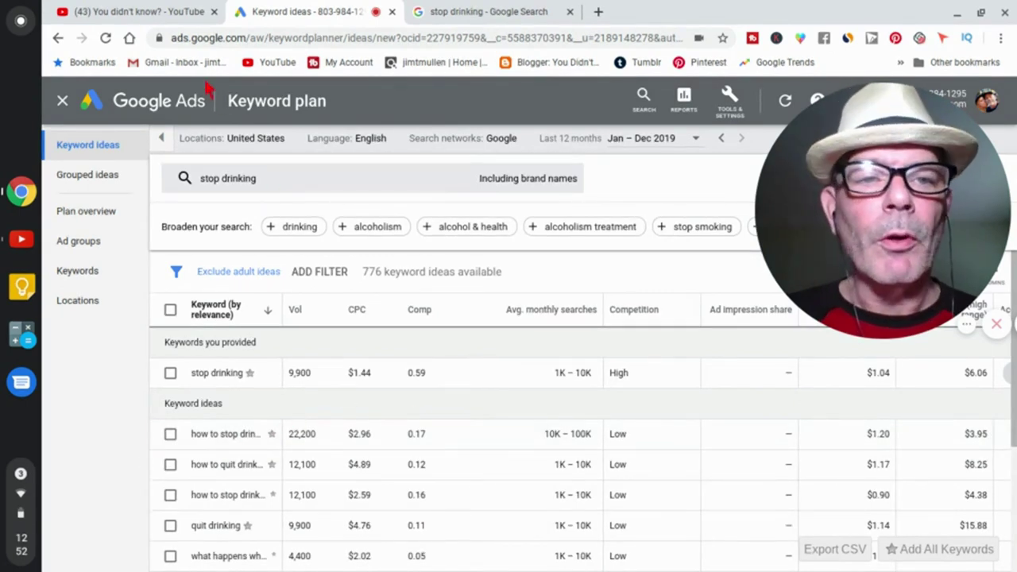
# Return from Keyword Planner to the ad group setup and add the exact match keyword [stop drinking].
pyautogui.click(57, 39)
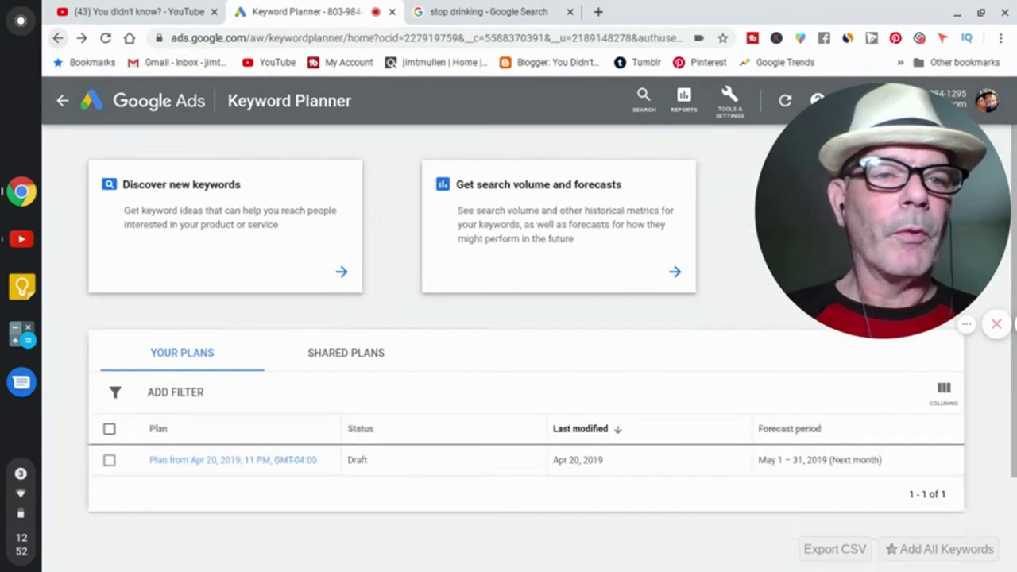
pyautogui.click(57, 38)
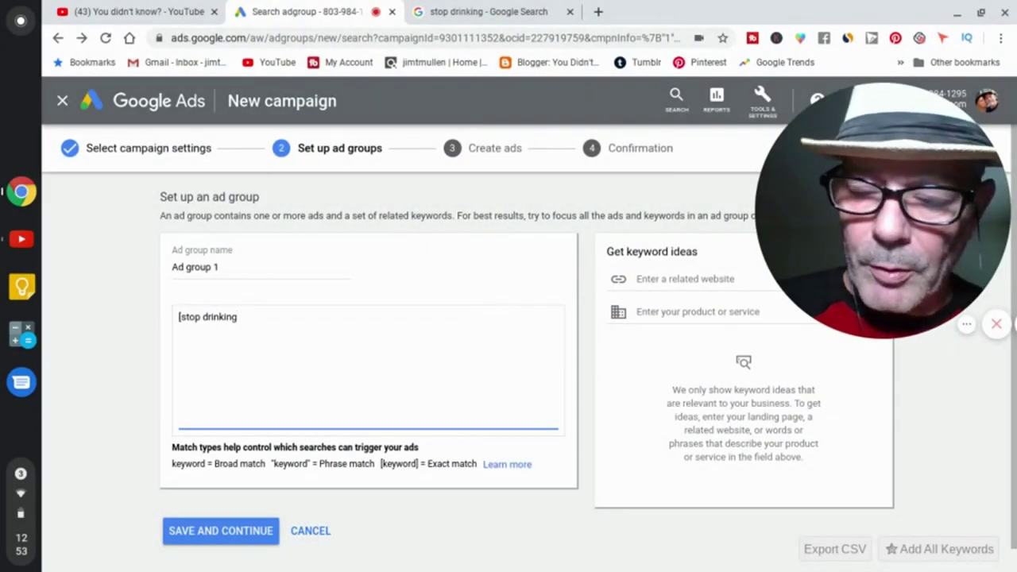
pyautogui.write(']')
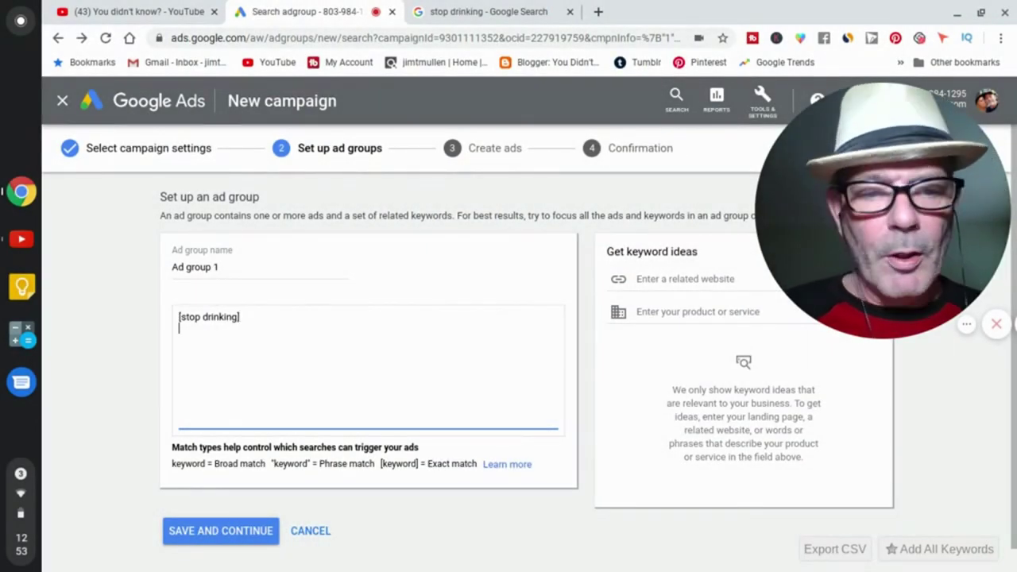
pyautogui.press('Return')
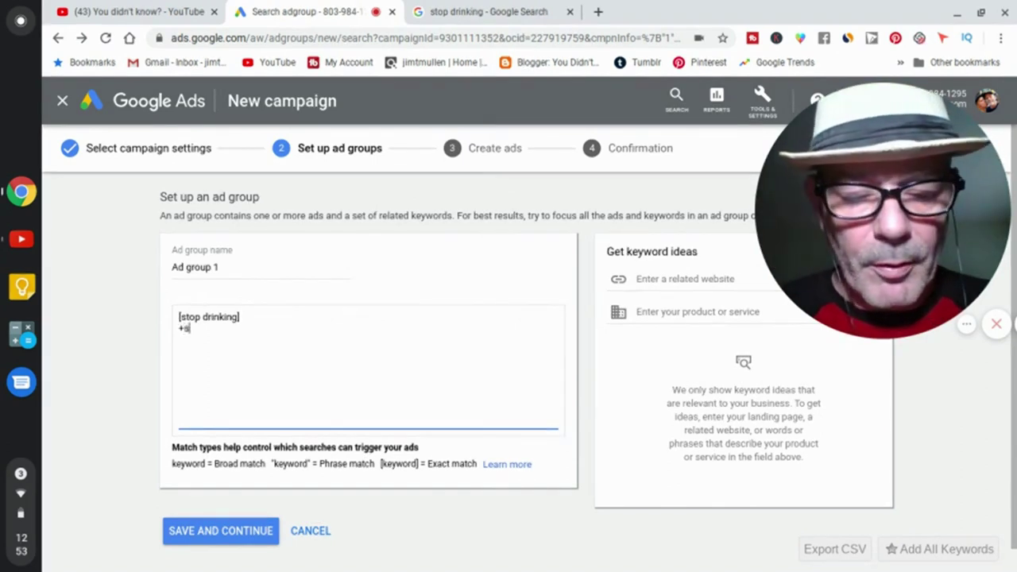
# Add the keywords +stop drinking and "stop drinking" on separate lines, and save the ad group to continue.
pyautogui.write('+stop drinking')
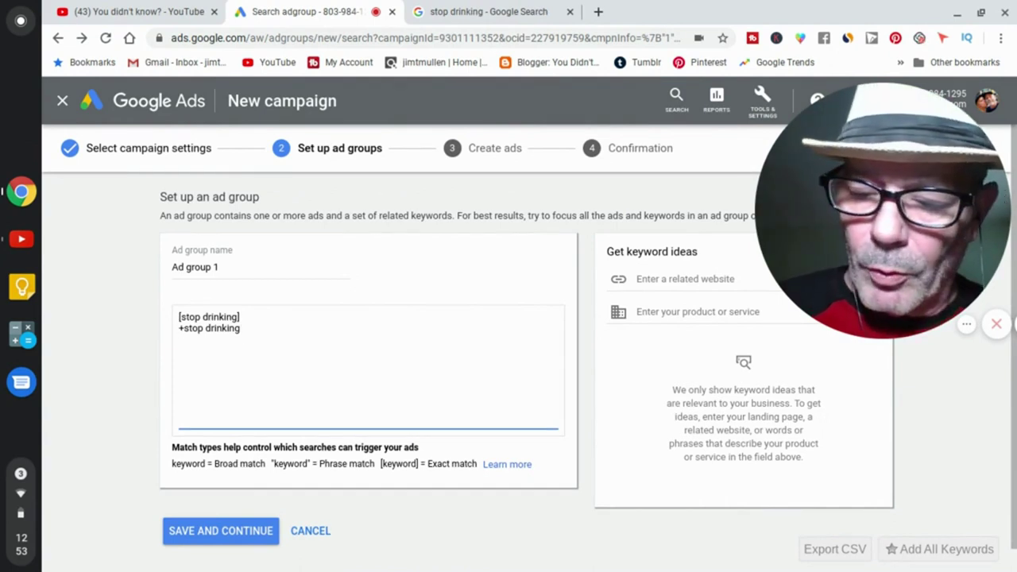
pyautogui.write('stop dr')
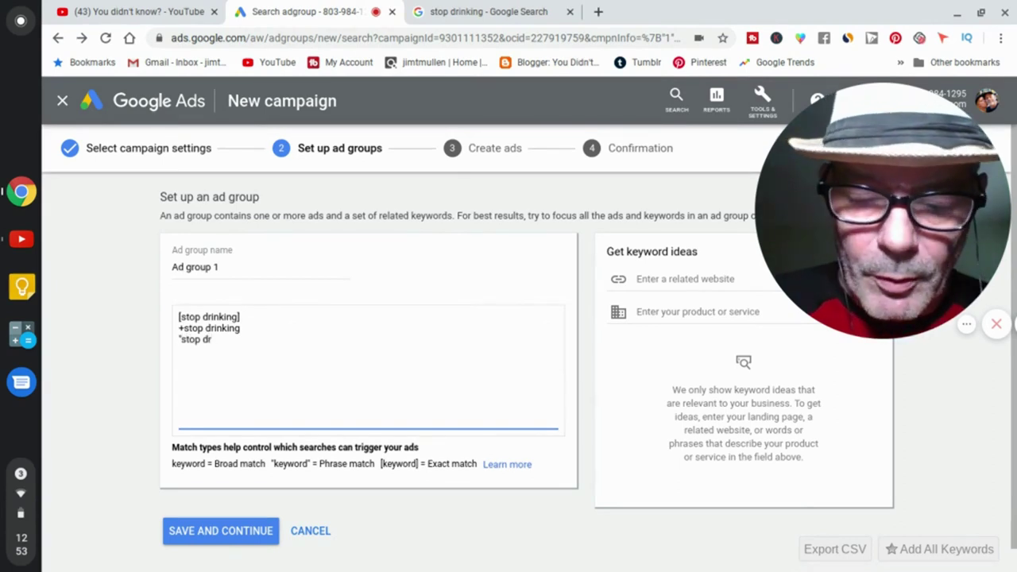
pyautogui.write('inking')
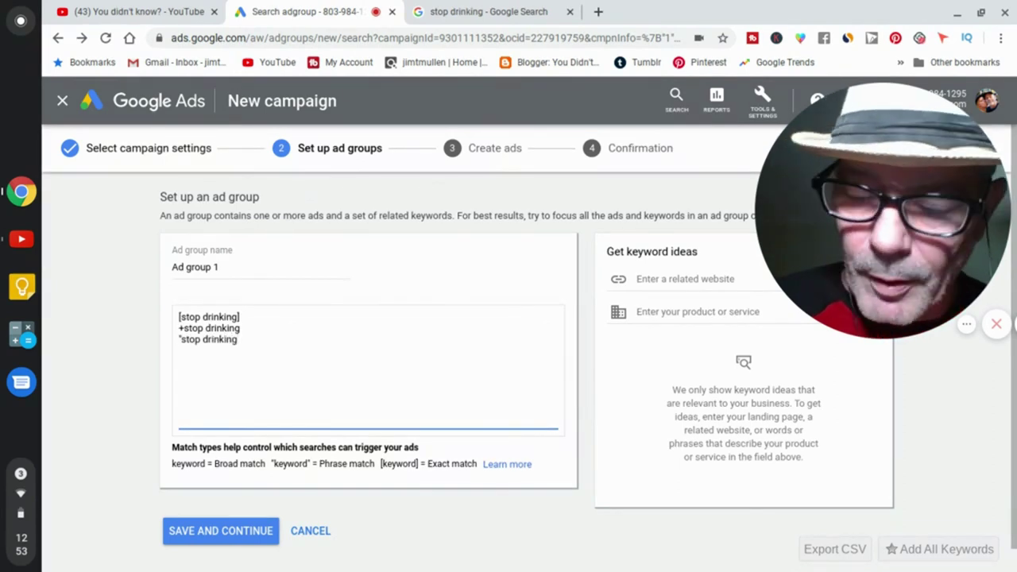
pyautogui.write('"')
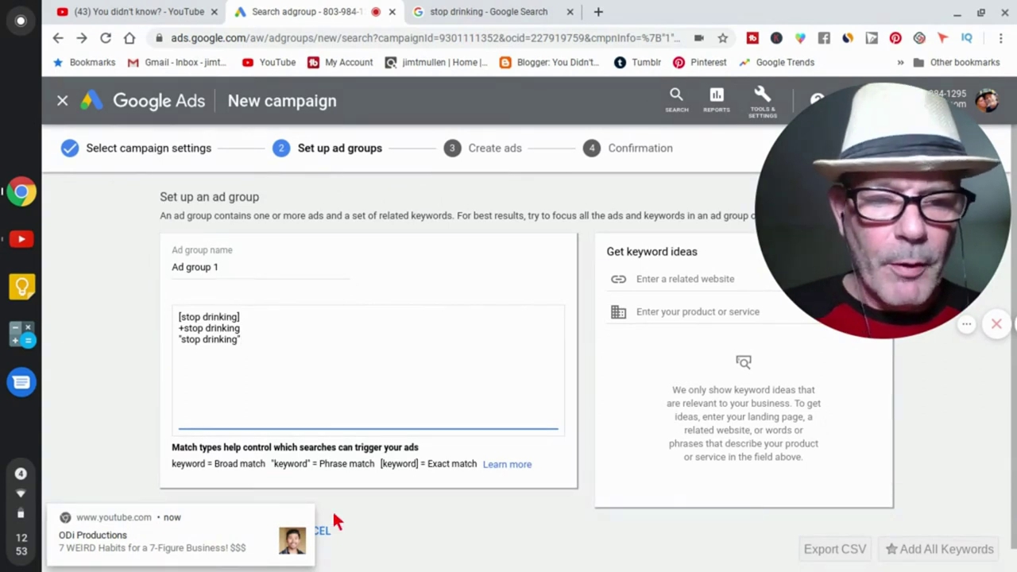
pyautogui.click(300, 517)
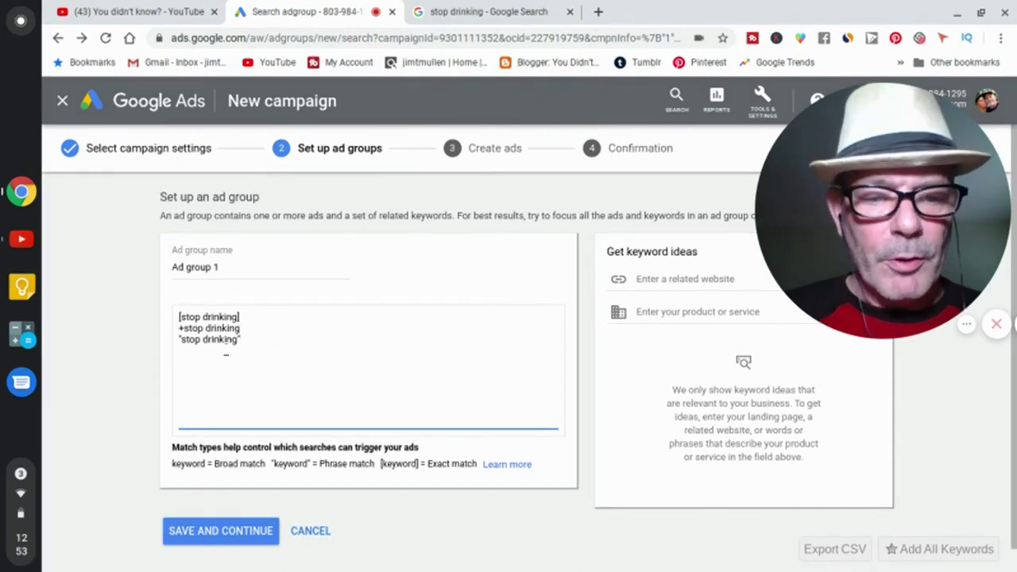
pyautogui.click(220, 545)
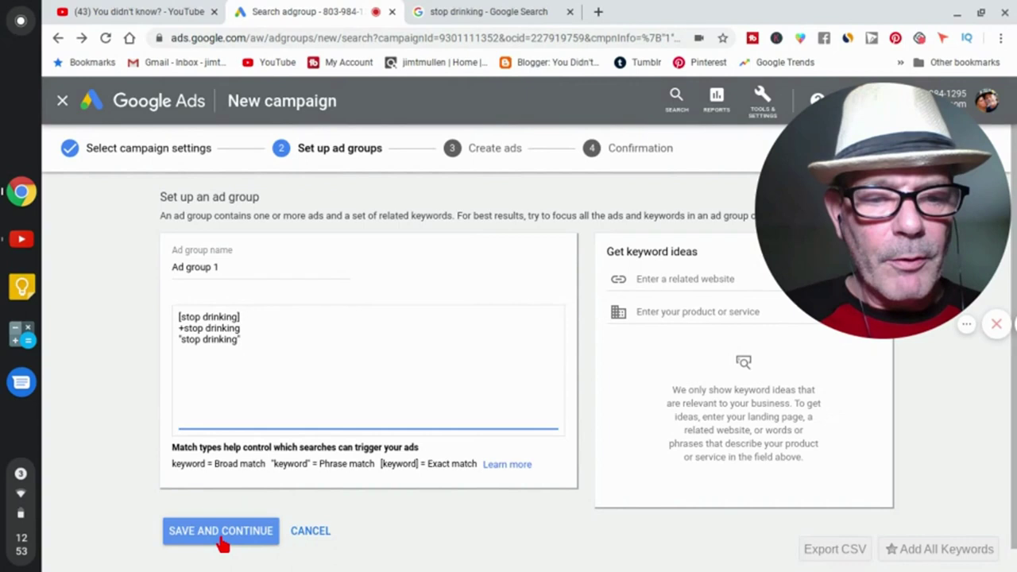
# Save the ad group with its three "stop drinking" keywords and continue to the call-only ad form.
pyautogui.click(221, 540)
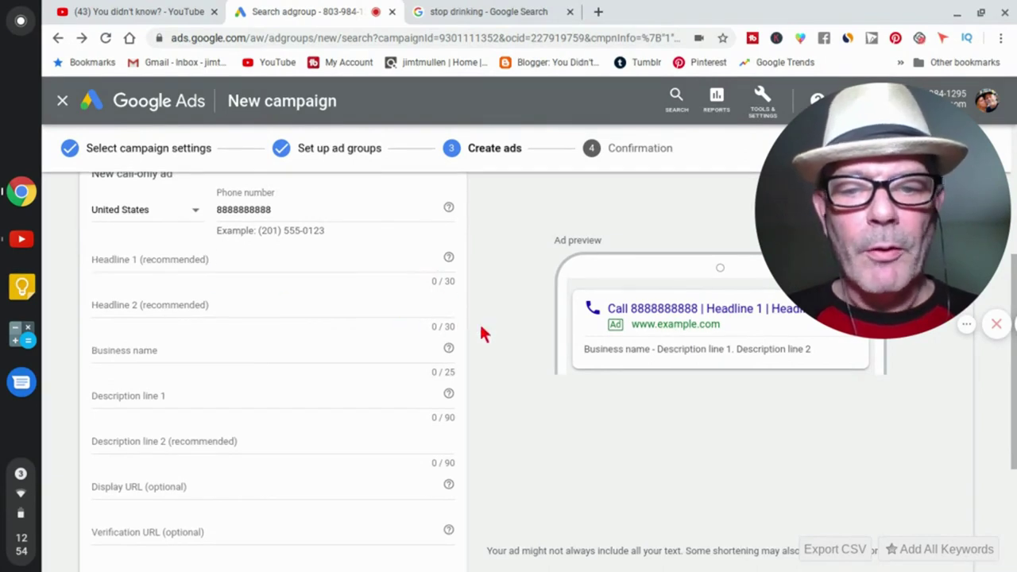
pyautogui.moveTo(807, 316)
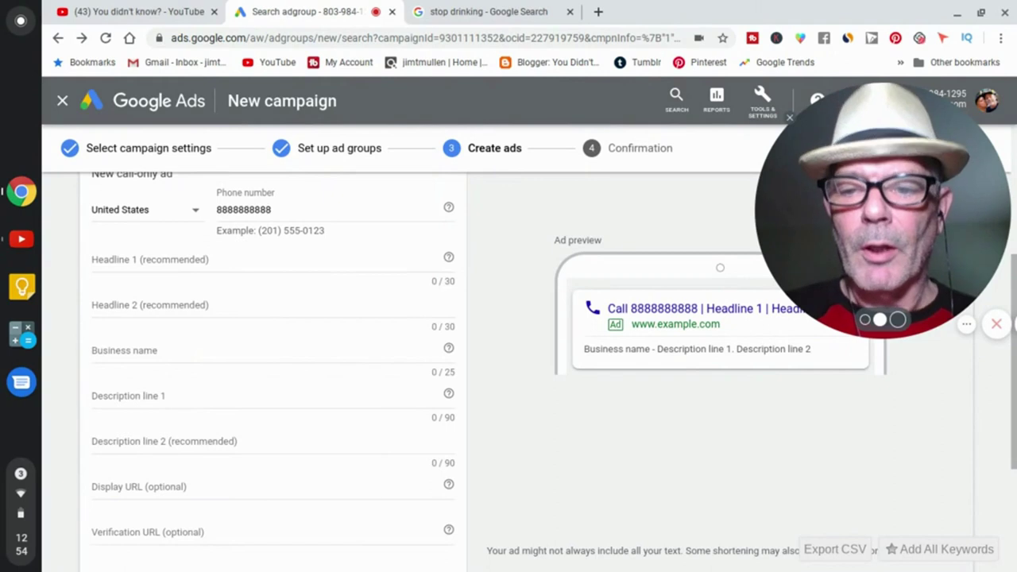
pyautogui.moveTo(797, 319); pyautogui.dragTo(798, 547)
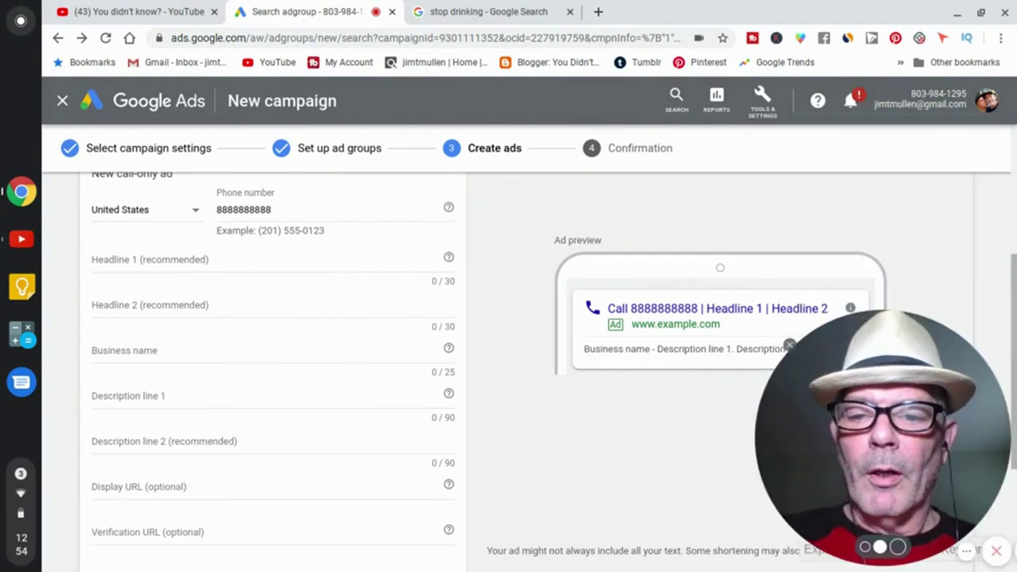
pyautogui.scroll(-3, 628, 242)
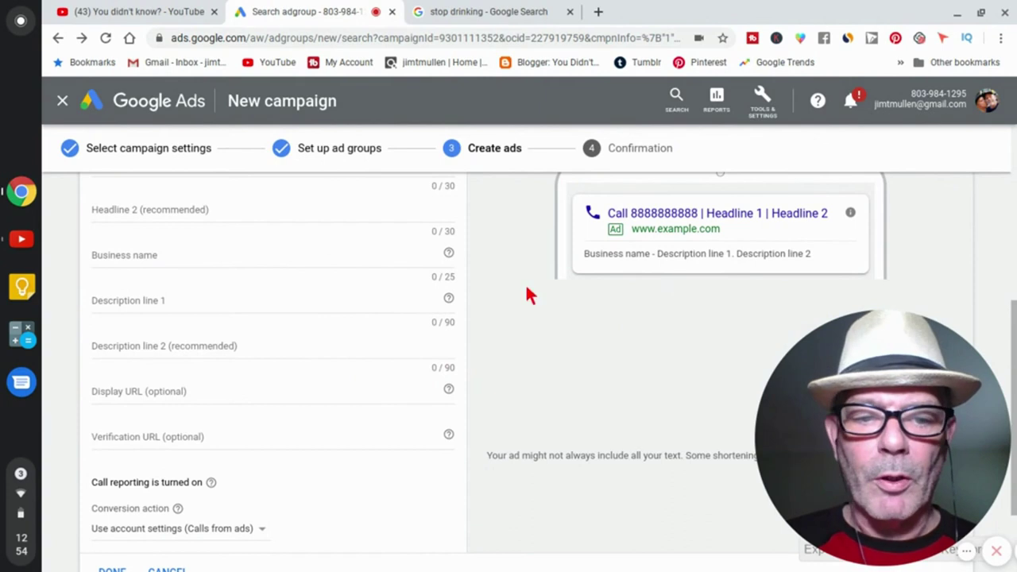
pyautogui.click(201, 345)
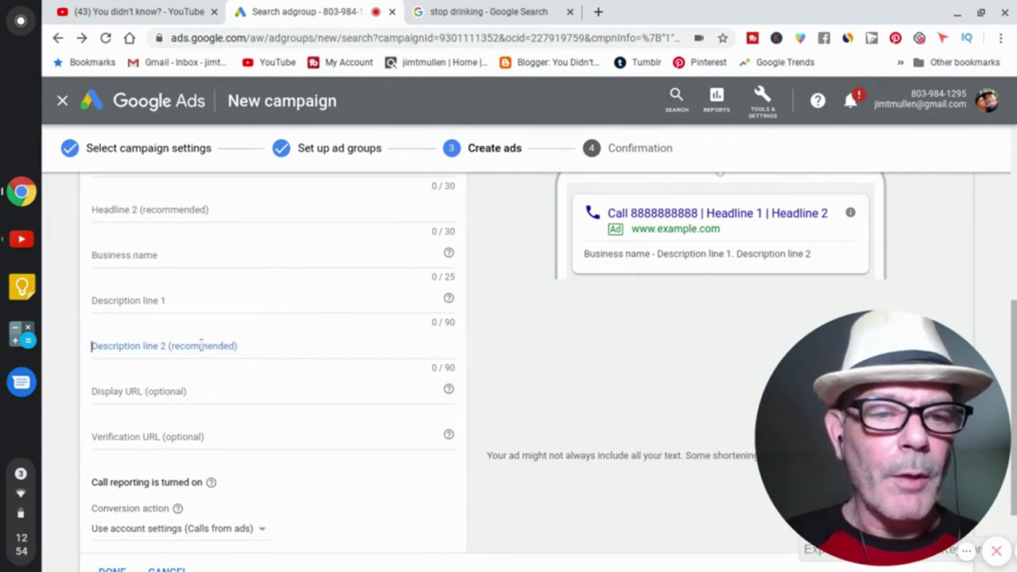
pyautogui.write('stop')
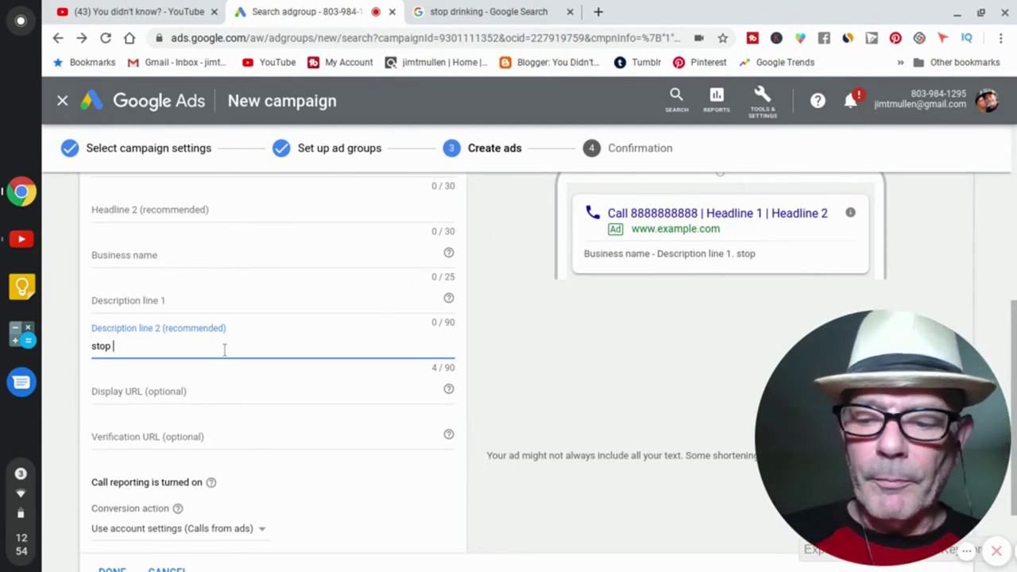
pyautogui.press('BackSpace')
pyautogui.press('BackSpace')
pyautogui.press('BackSpace')
pyautogui.press('BackSpace')
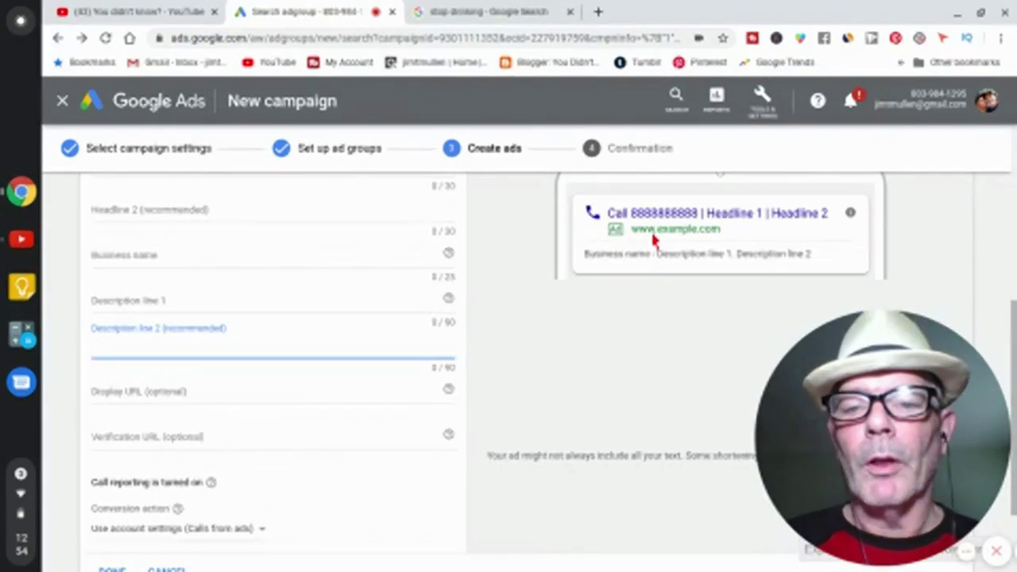
# Examine the call ads shown in the Google search results for "stop drinking" as examples for the ad text.
pyautogui.click(480, 14)
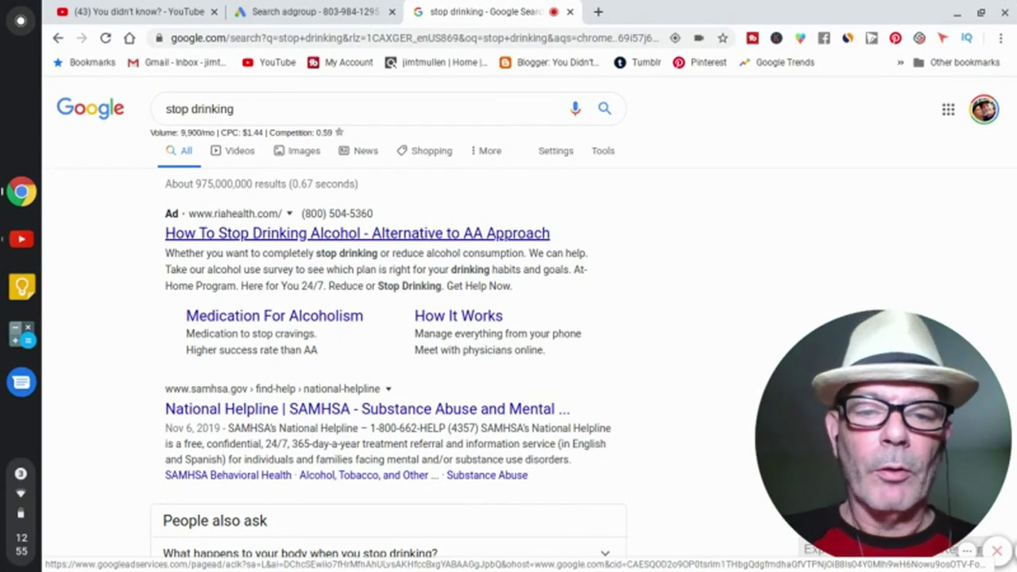
pyautogui.scroll(-3, 357, 233)
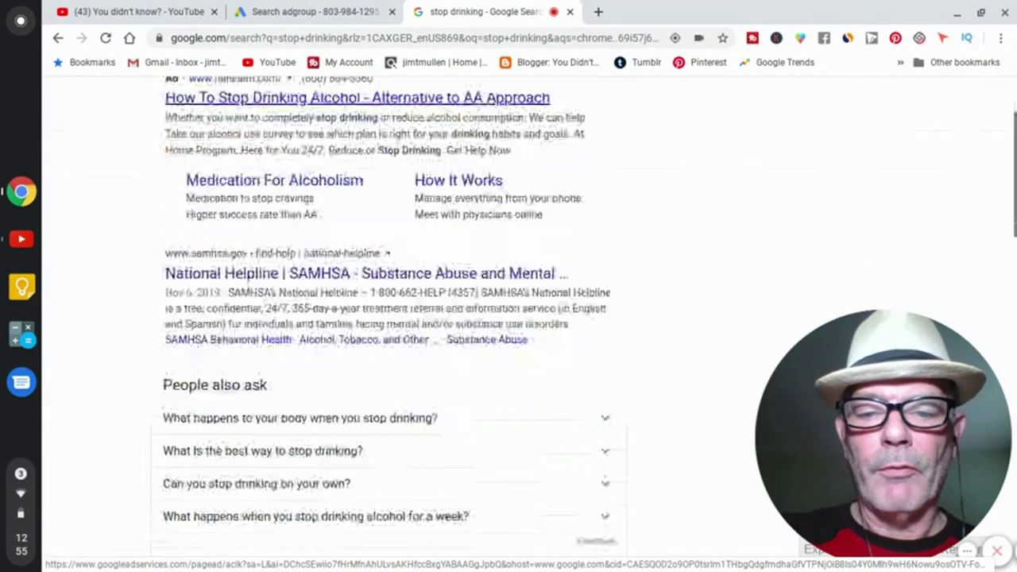
pyautogui.scroll(-10, 381, 341)
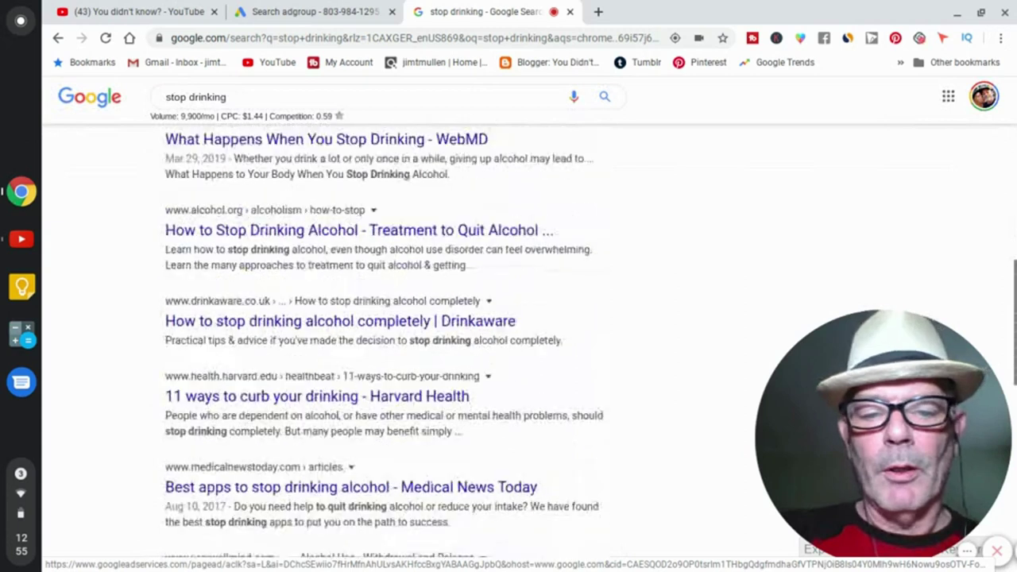
pyautogui.scroll(-5, 231, 318)
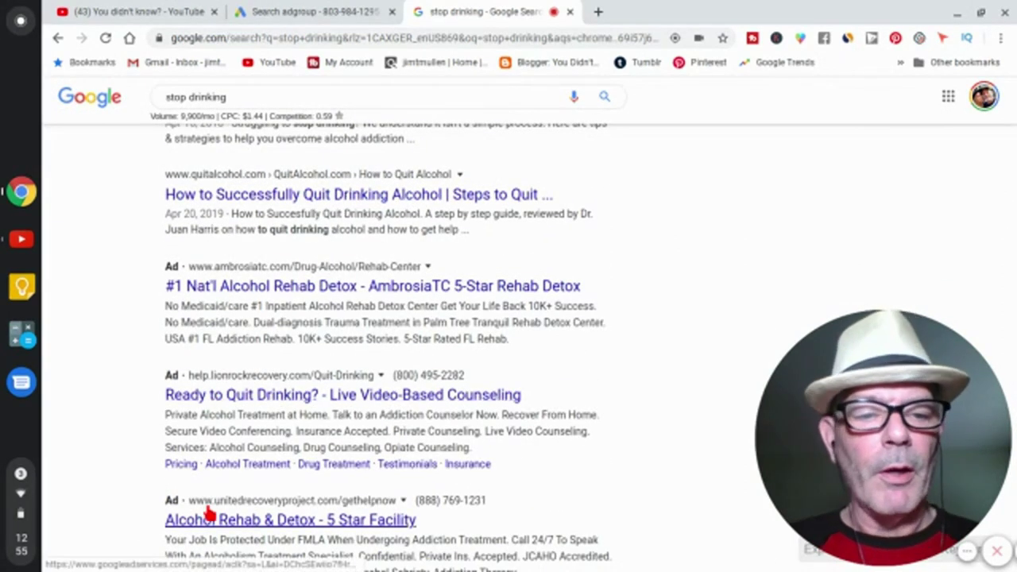
pyautogui.scroll(-2, 104, 338)
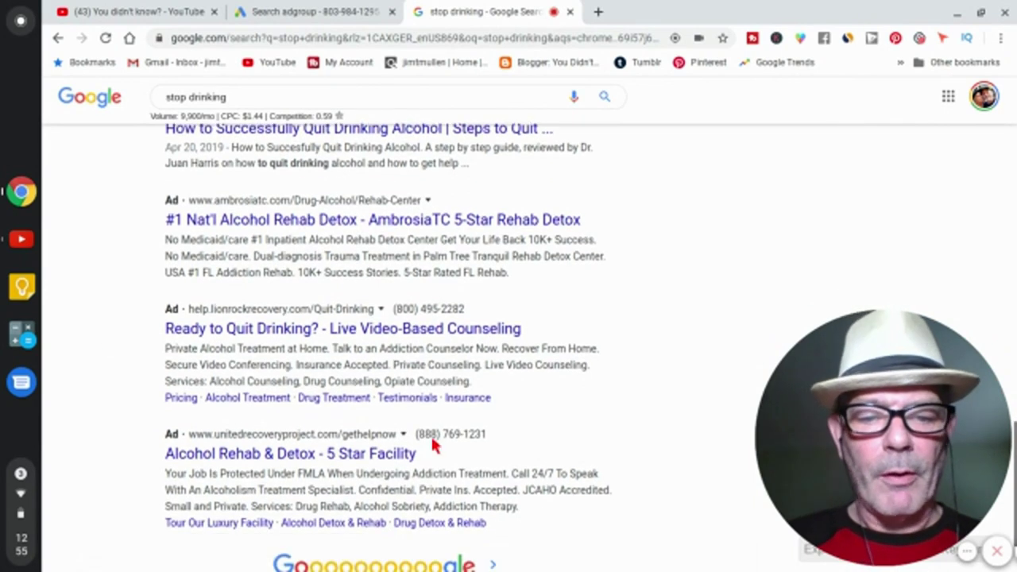
pyautogui.scroll(-1, 90, 357)
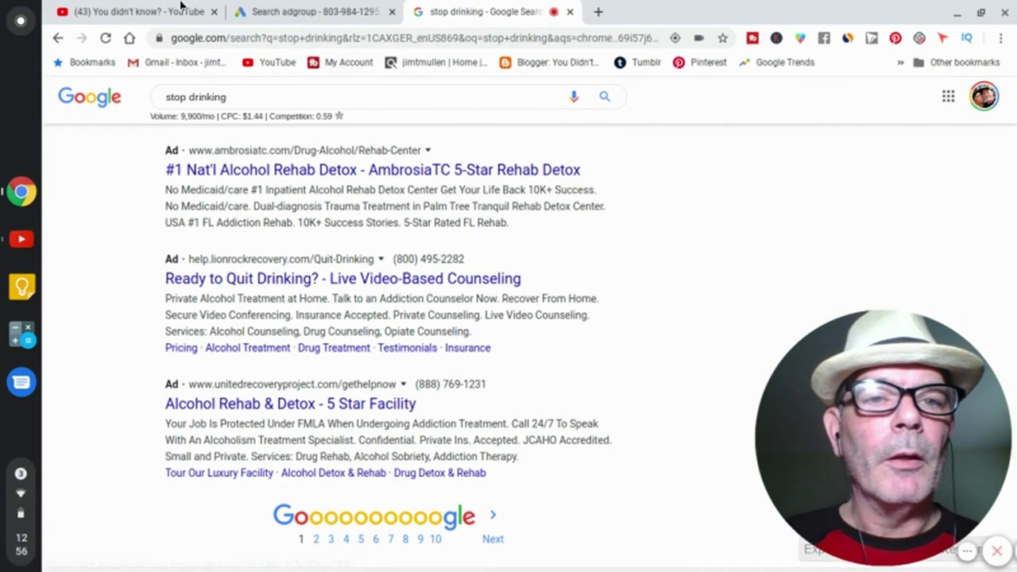
# Return to the Google Ads campaign and try to save the call-only ad with its headlines, business name and descriptions blank.
pyautogui.click(278, 16)
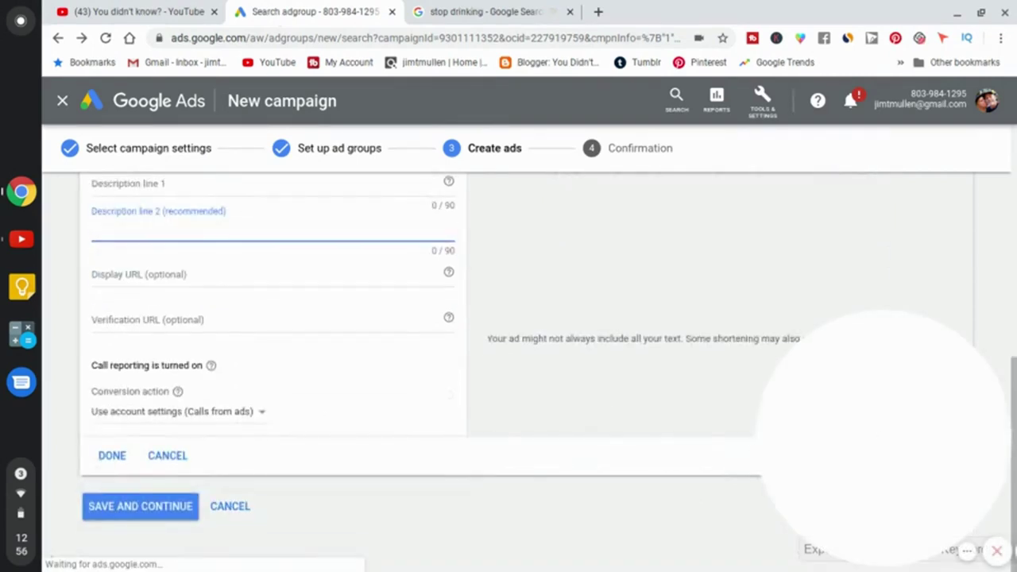
pyautogui.click(140, 507)
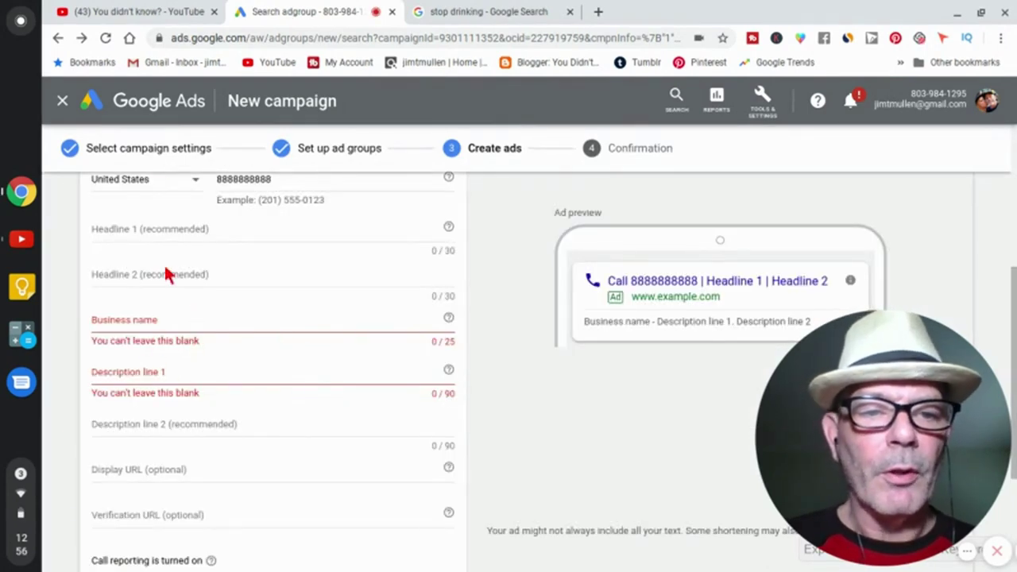
pyautogui.scroll(3, 270, 357)
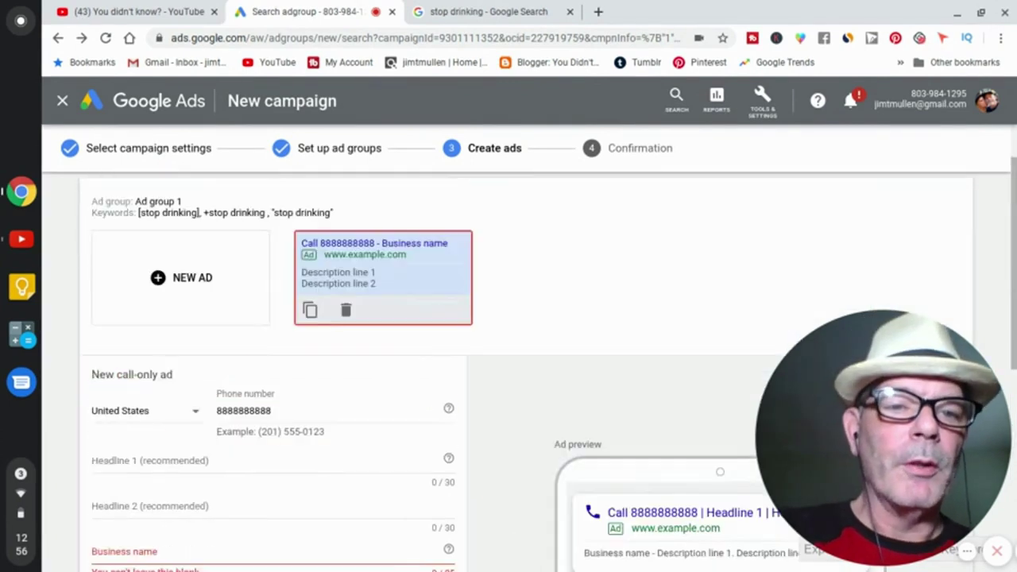
pyautogui.scroll(1, 270, 358)
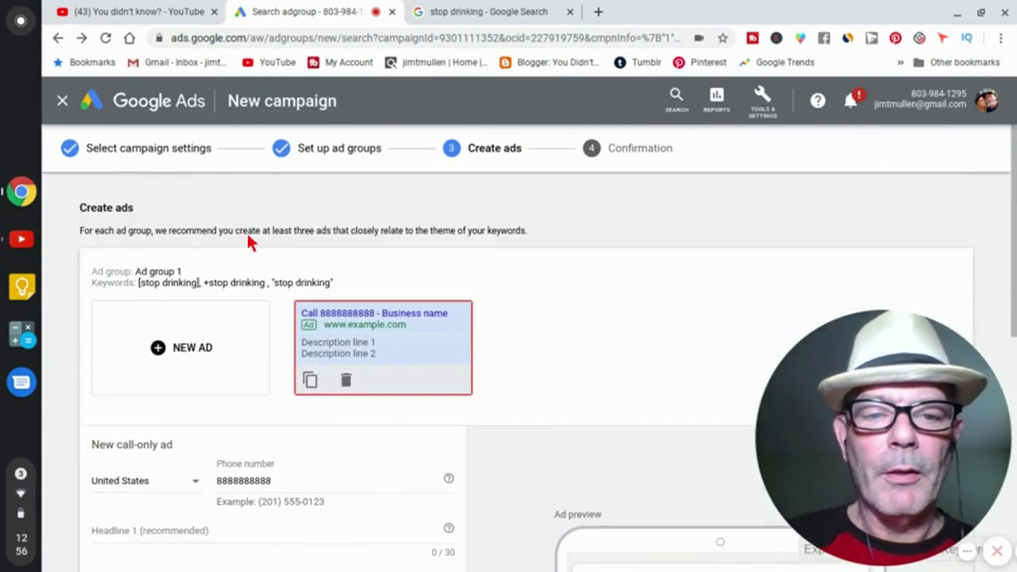